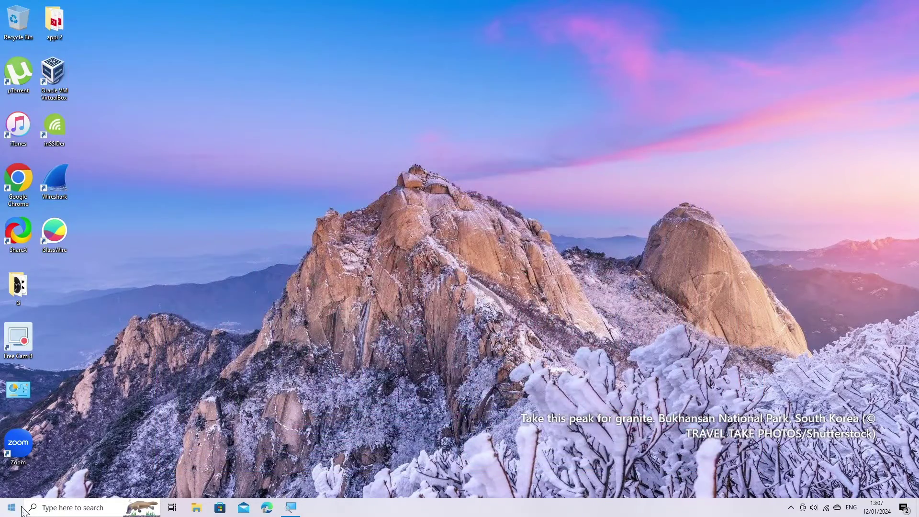
- Search for Notepad from the taskbar and run it as administrator
{"action": "left_click", "coordinate": [23, 509]}
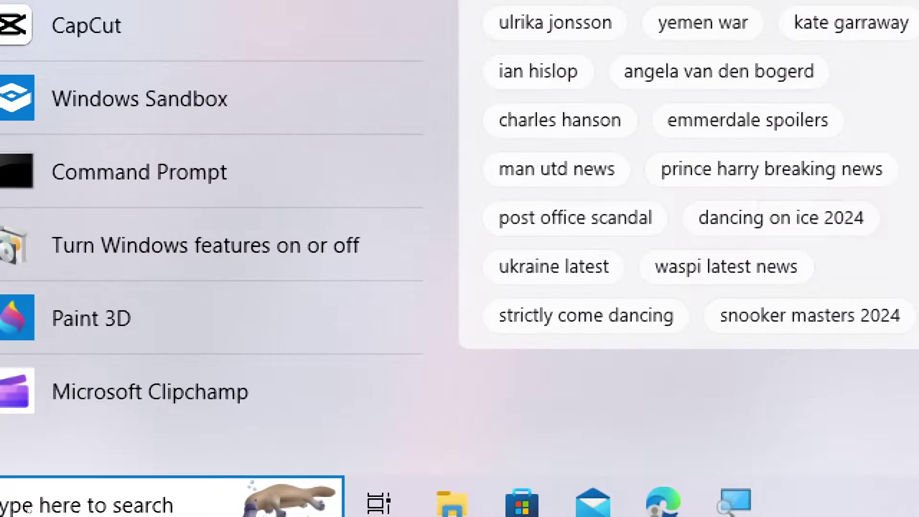
{"action": "type", "text": "notepa"}
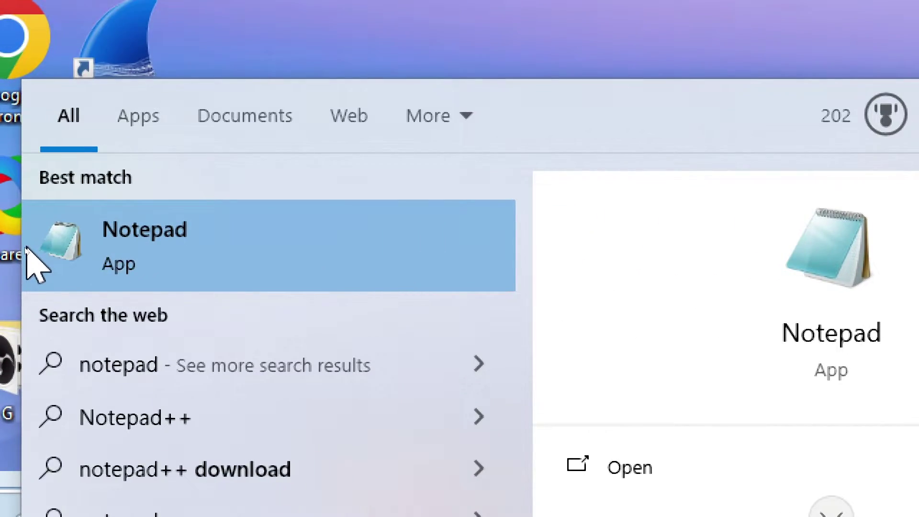
{"action": "right_click", "coordinate": [27, 249]}
{"action": "left_click", "coordinate": [53, 275]}
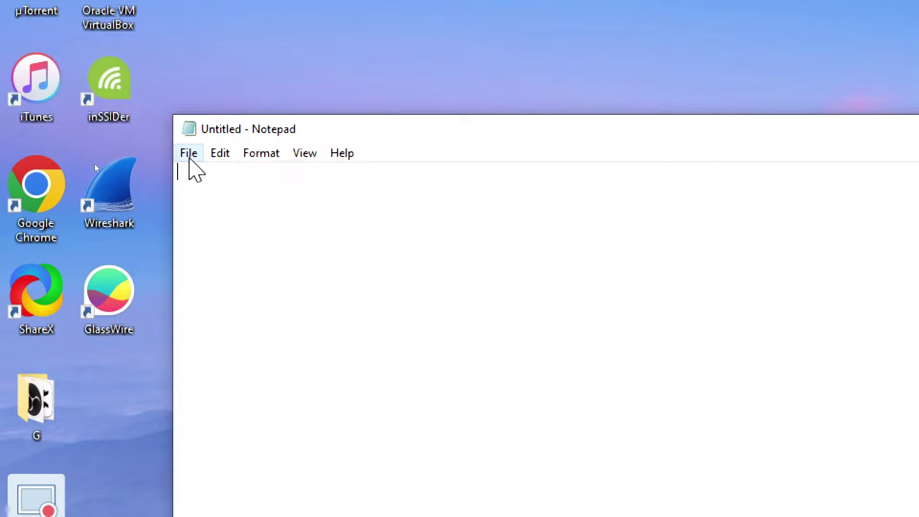
- Bring up Notepad's Open dialog and browse into C:\Windows
{"action": "left_click", "coordinate": [189, 154]}
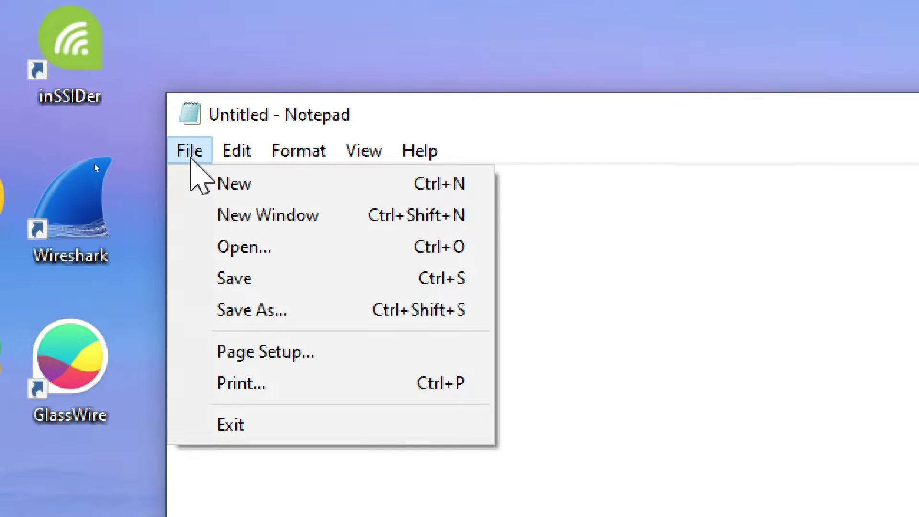
{"action": "left_click", "coordinate": [239, 247]}
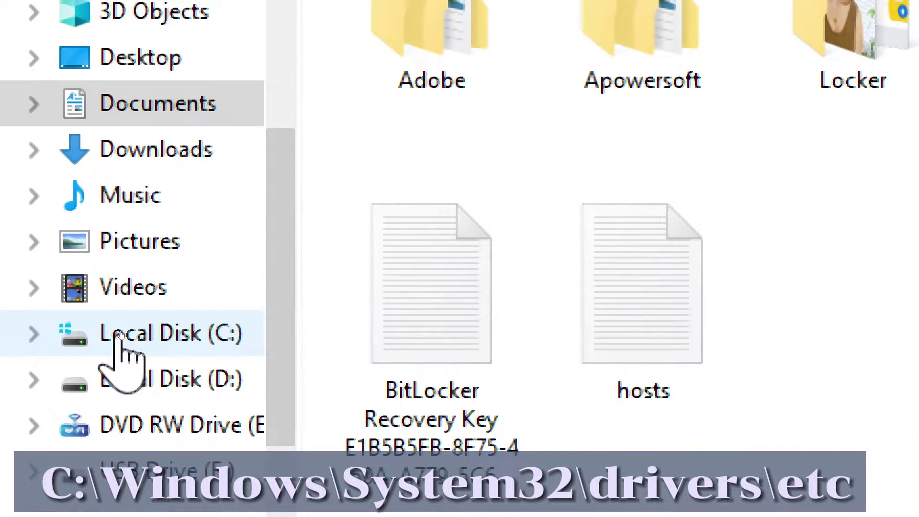
{"action": "left_click", "coordinate": [121, 335]}
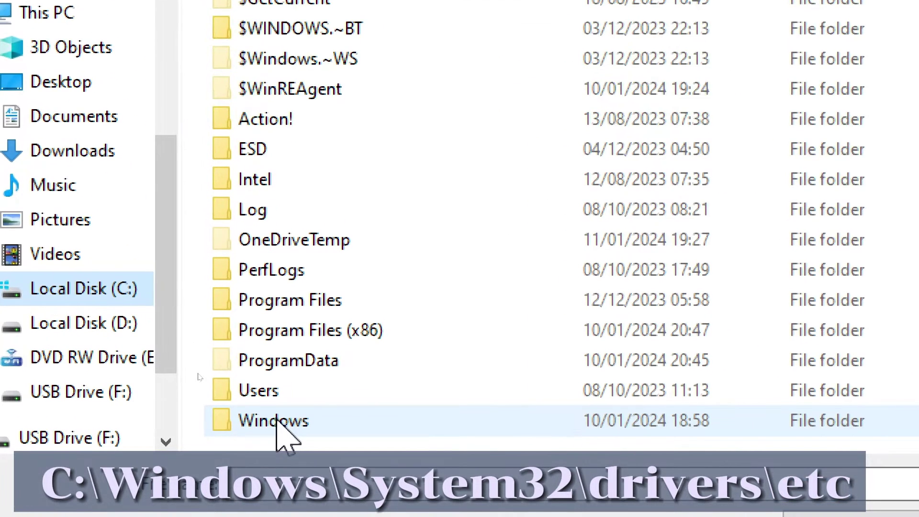
{"action": "double_click", "coordinate": [276, 418]}
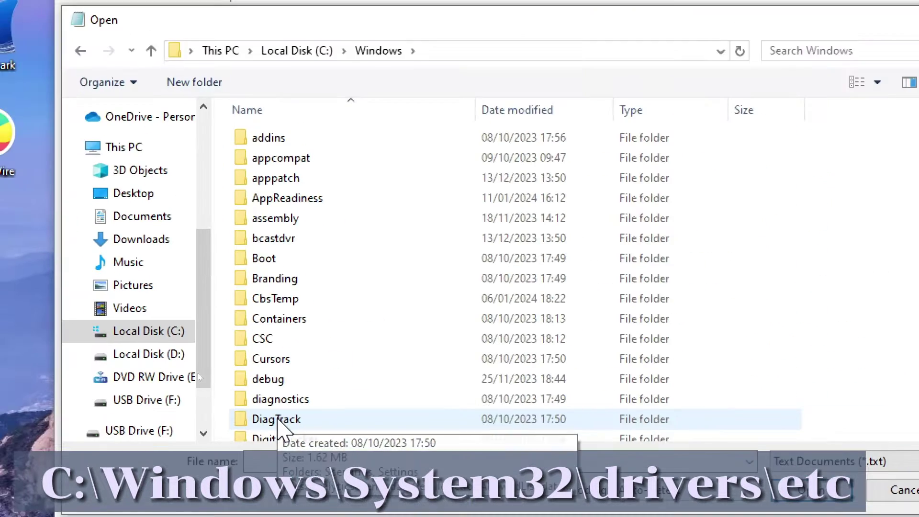
- Scroll down and open System32, then the drivers folder
{"action": "scroll", "coordinate": [277, 425], "scroll_direction": "down", "scroll_amount": 8}
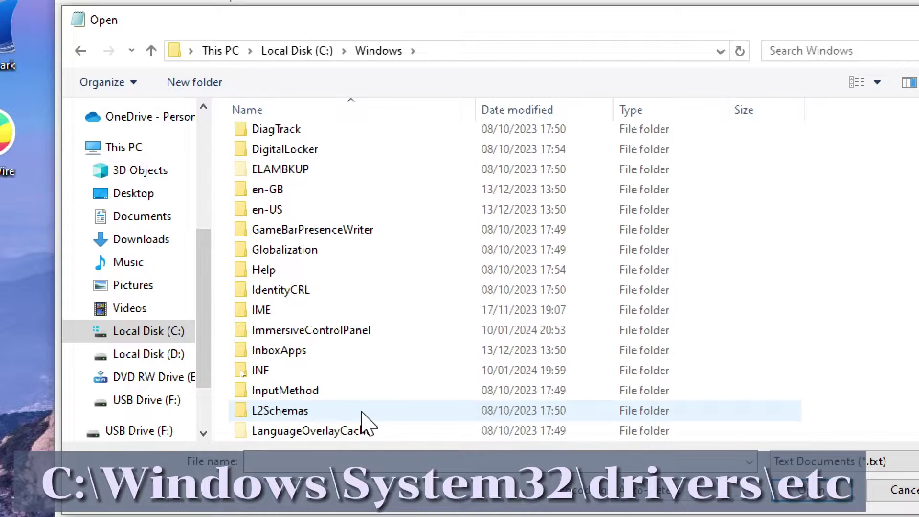
{"action": "scroll", "coordinate": [362, 413], "scroll_direction": "down", "scroll_amount": 5}
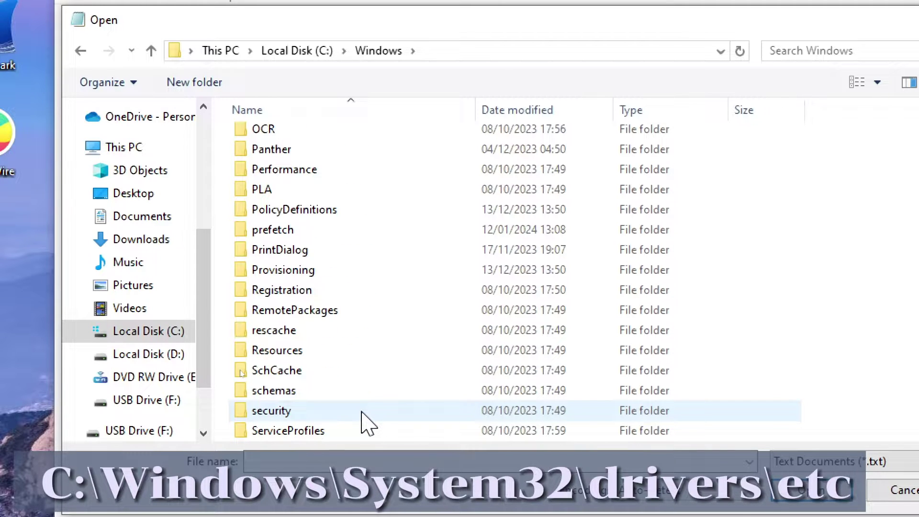
{"action": "scroll", "coordinate": [362, 413], "scroll_direction": "down", "scroll_amount": 2}
{"action": "scroll", "coordinate": [363, 412], "scroll_direction": "down", "scroll_amount": 3}
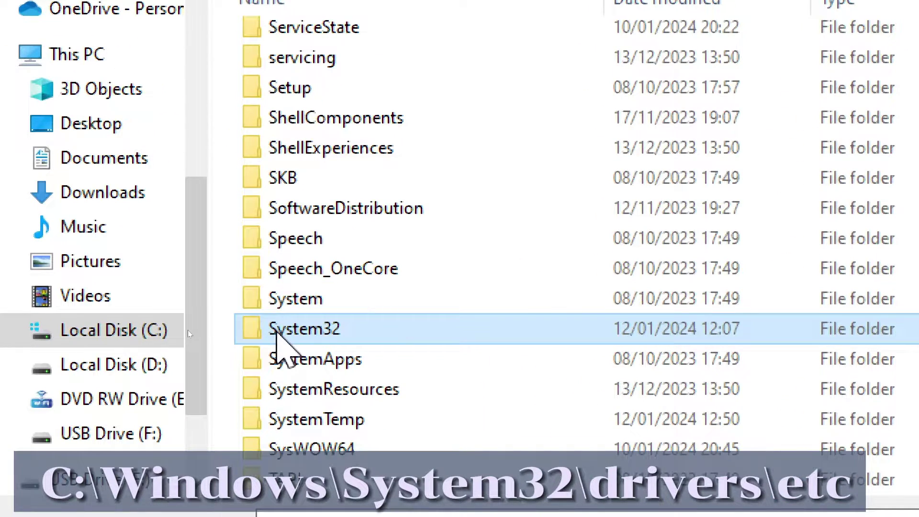
{"action": "double_click", "coordinate": [256, 352]}
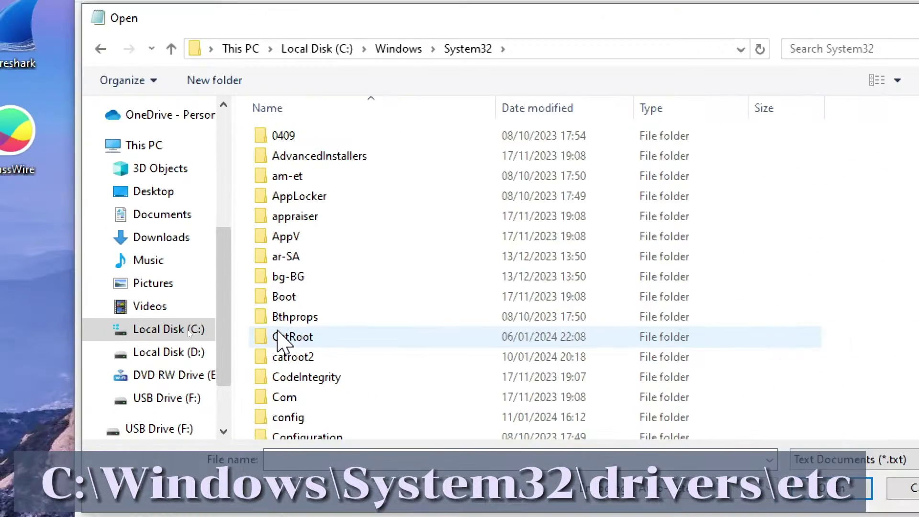
{"action": "scroll", "coordinate": [276, 335], "scroll_direction": "down", "scroll_amount": 4}
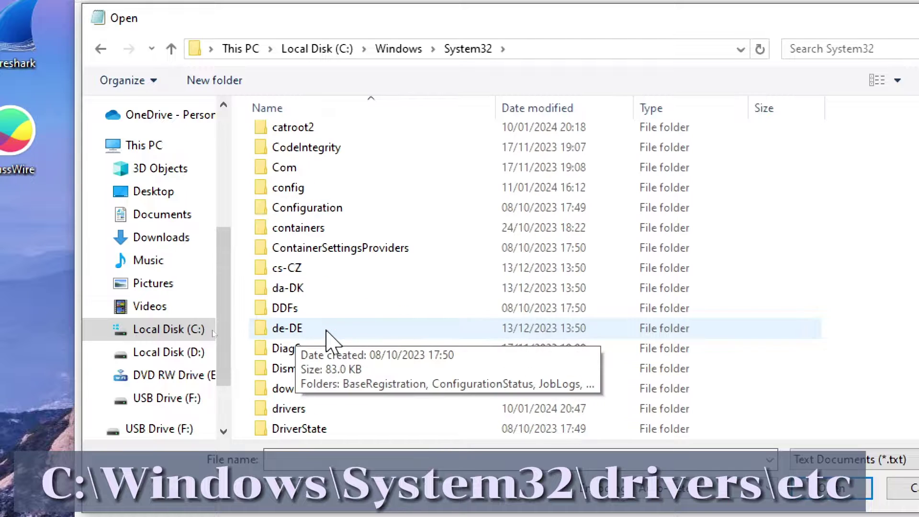
{"action": "scroll", "coordinate": [327, 335], "scroll_direction": "down", "scroll_amount": 1}
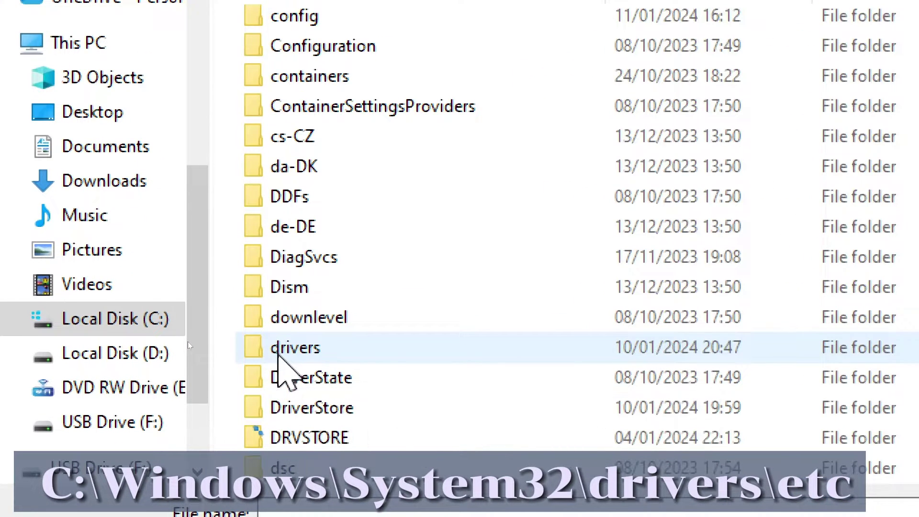
{"action": "double_click", "coordinate": [280, 352]}
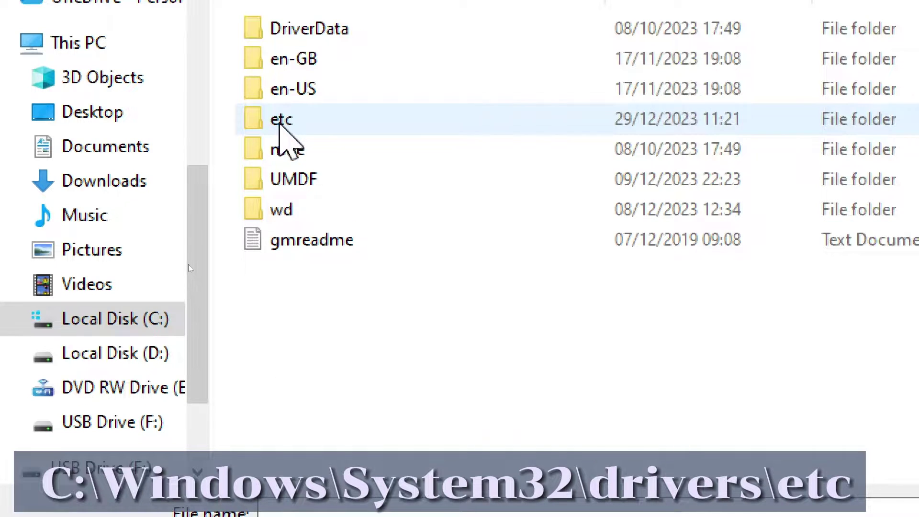
- Open the etc folder, switch the filter to All Files, and pick the hosts file
{"action": "double_click", "coordinate": [280, 124]}
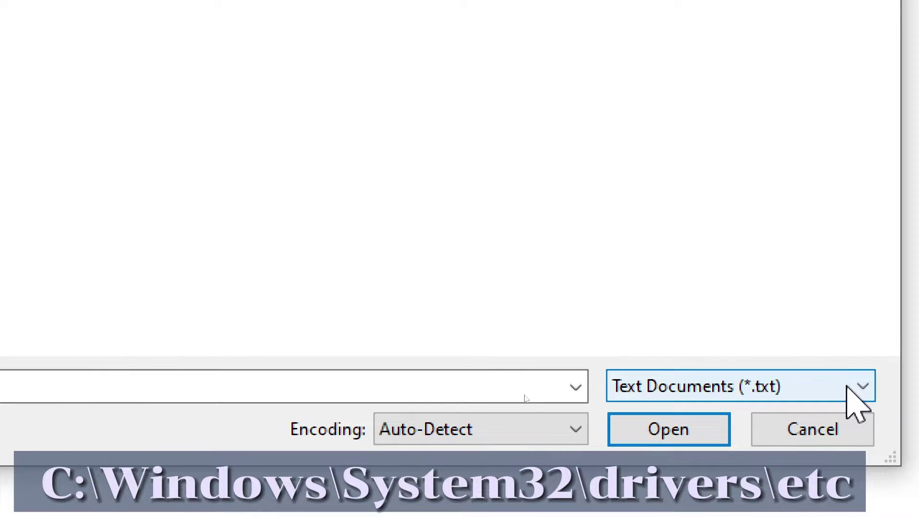
{"action": "left_click", "coordinate": [860, 386]}
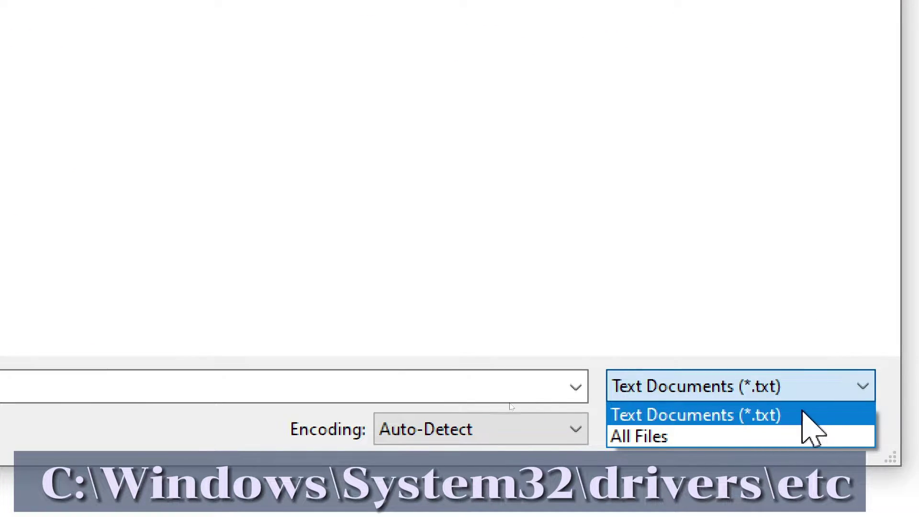
{"action": "left_click", "coordinate": [624, 435]}
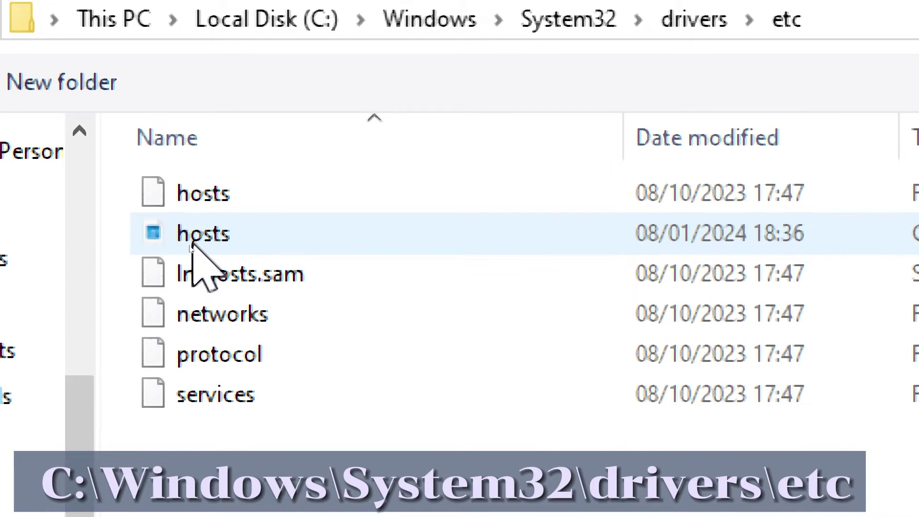
{"action": "left_click", "coordinate": [192, 243]}
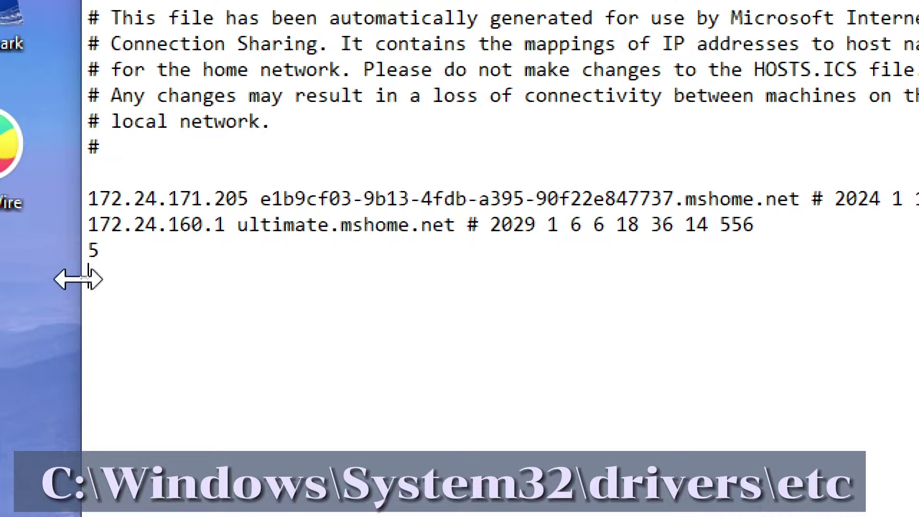
- Append '0.0.0.0 vortex.data.microsoft.com' and '0.0.0.0 vortex-win.data.microsoft.com' as new lines
{"action": "key", "text": "Return"}
{"action": "type", "text": "0.0.0.0"}
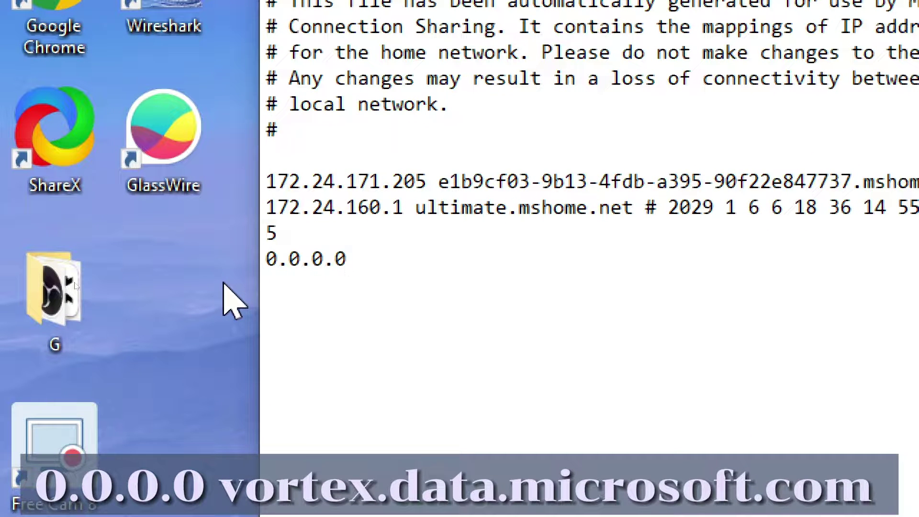
{"action": "type", "text": " vortex."}
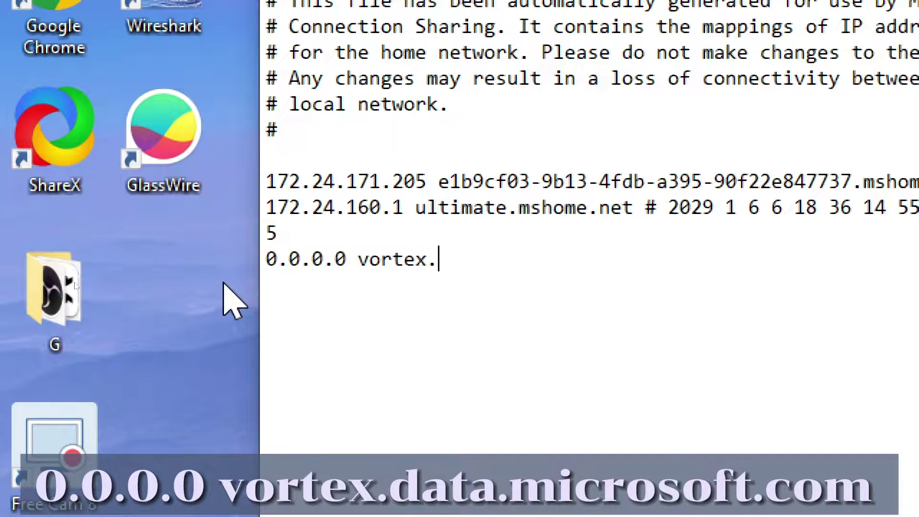
{"action": "type", "text": "data."}
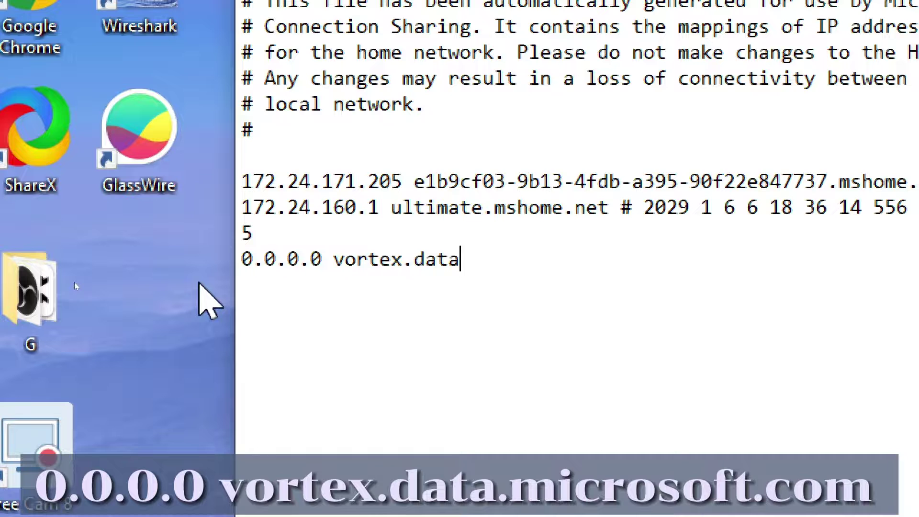
{"action": "type", "text": "microsof"}
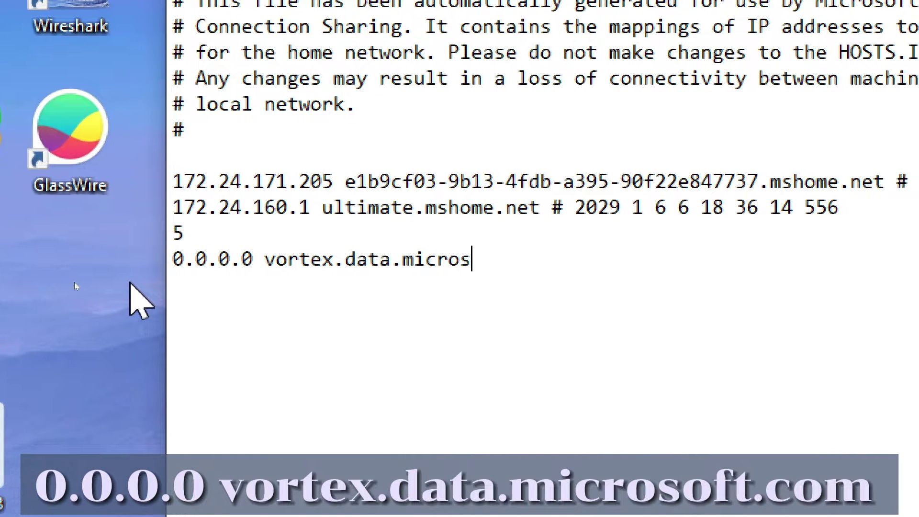
{"action": "type", "text": "t"}
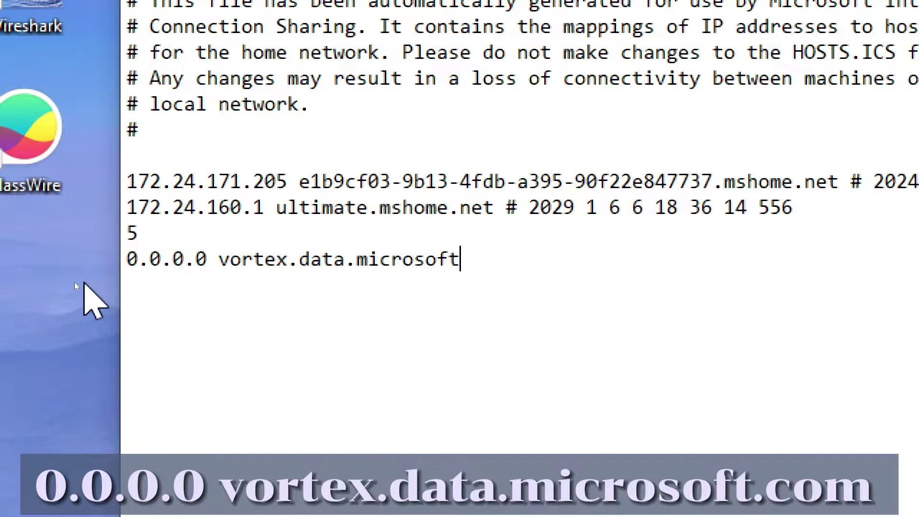
{"action": "type", "text": ".com"}
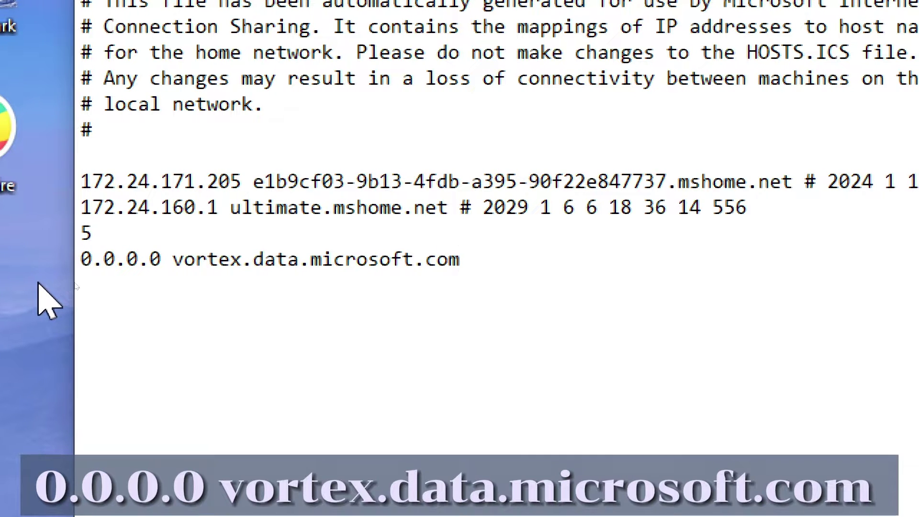
{"action": "key", "text": "Return"}
{"action": "type", "text": "0.0.0.0"}
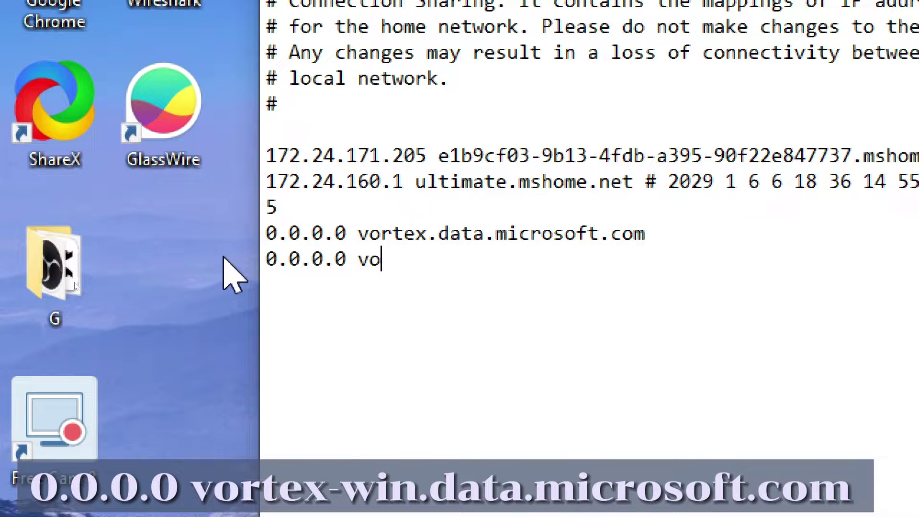
{"action": "type", "text": " vortex-win"}
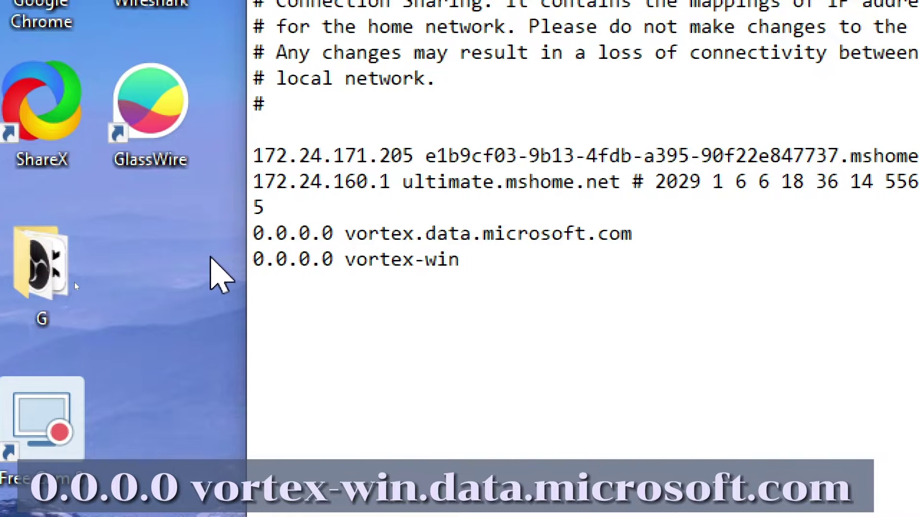
{"action": "type", "text": ".data"}
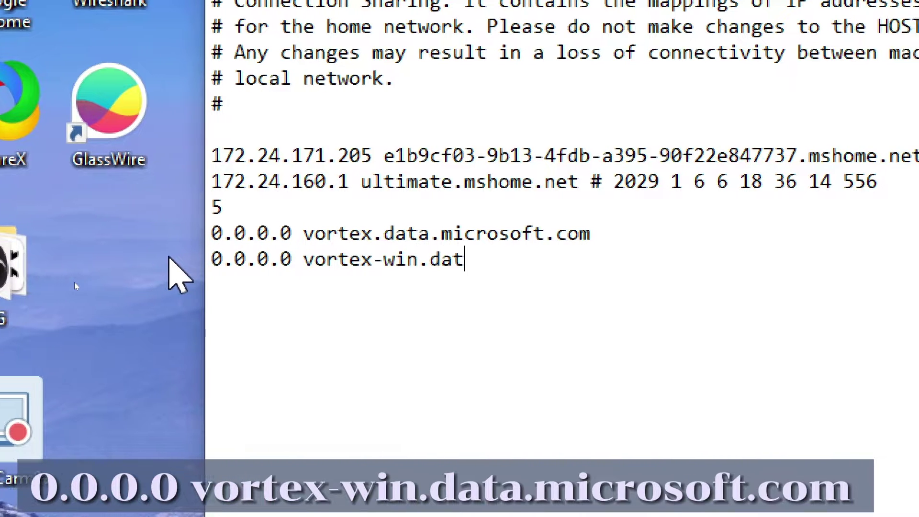
{"action": "type", "text": "."}
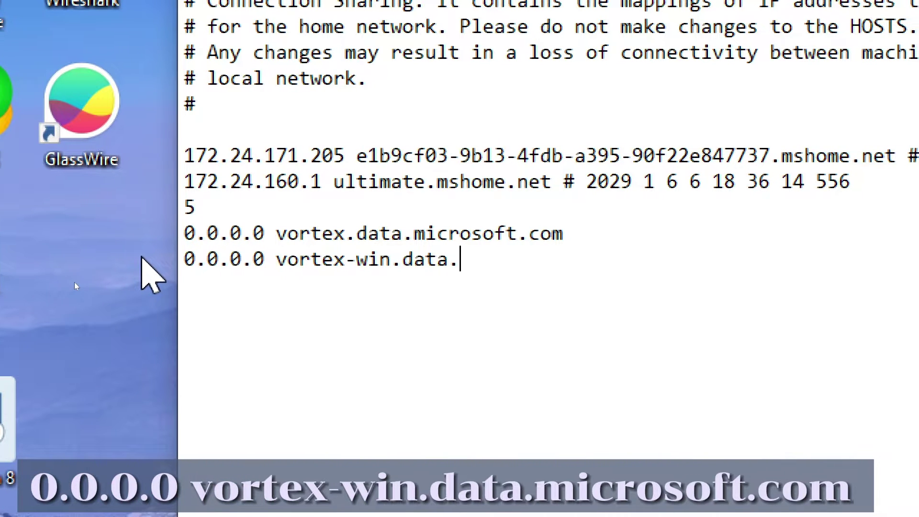
{"action": "type", "text": "micros"}
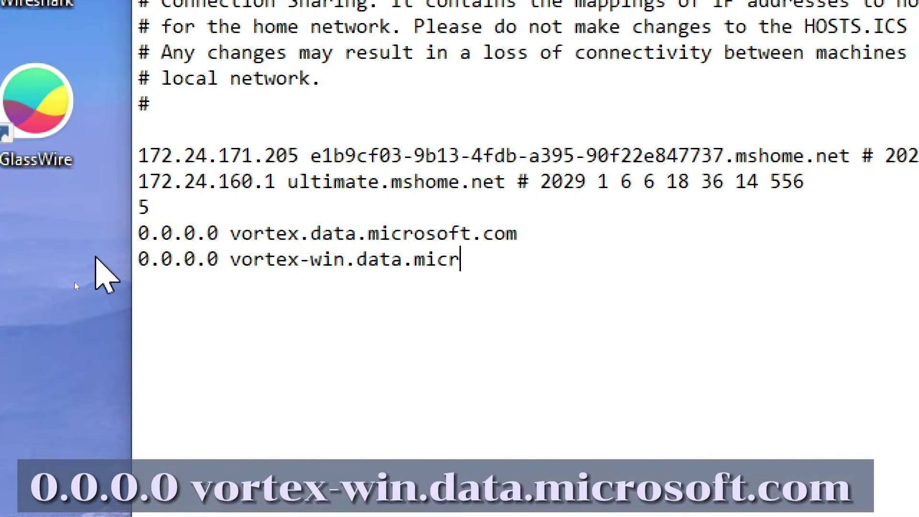
{"action": "type", "text": "oft.co"}
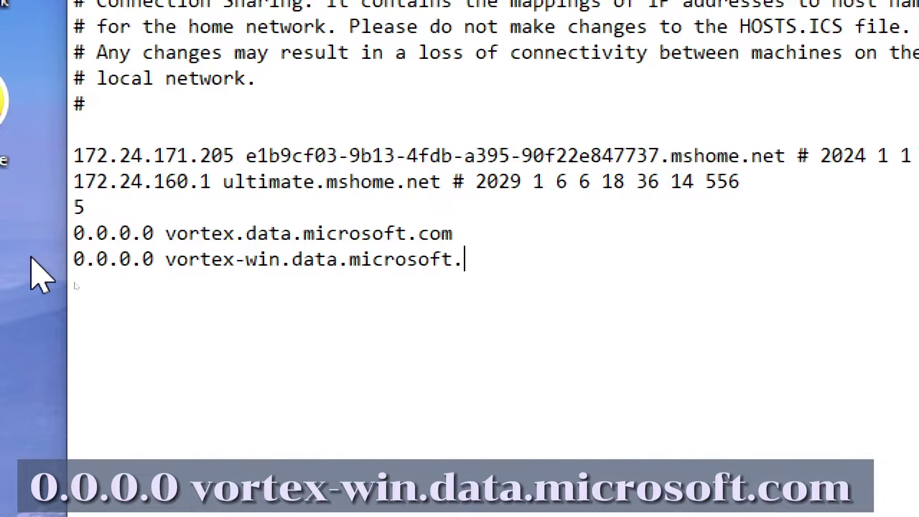
{"action": "type", "text": "m"}
- Add 0.0.0.0 lines for telecommand.telemetry.microsoft.com and its .nsatc.net variant
{"action": "key", "text": "Return"}
{"action": "type", "text": "0.0"}
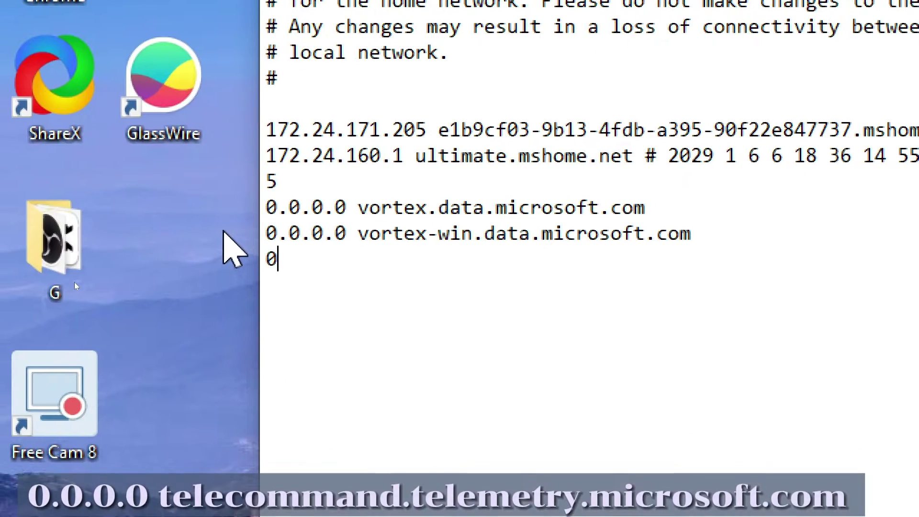
{"action": "type", "text": ".0.0"}
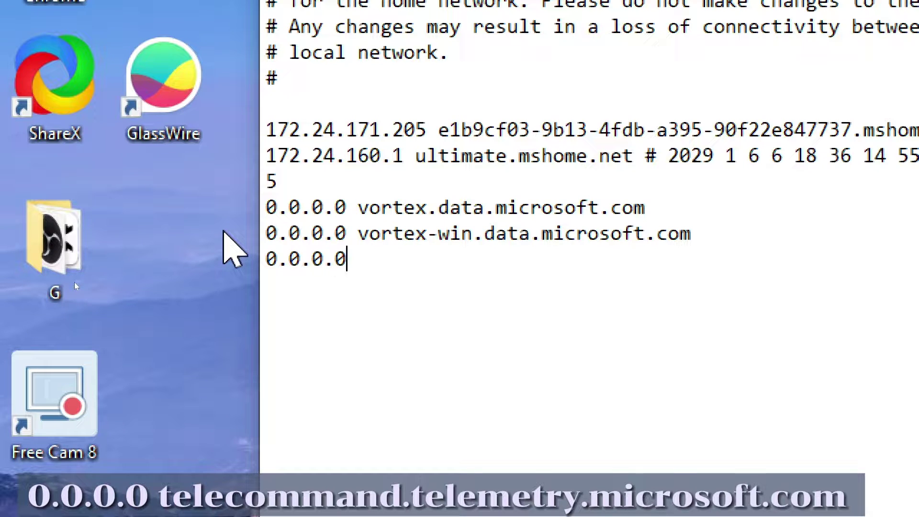
{"action": "type", "text": " telecommand."}
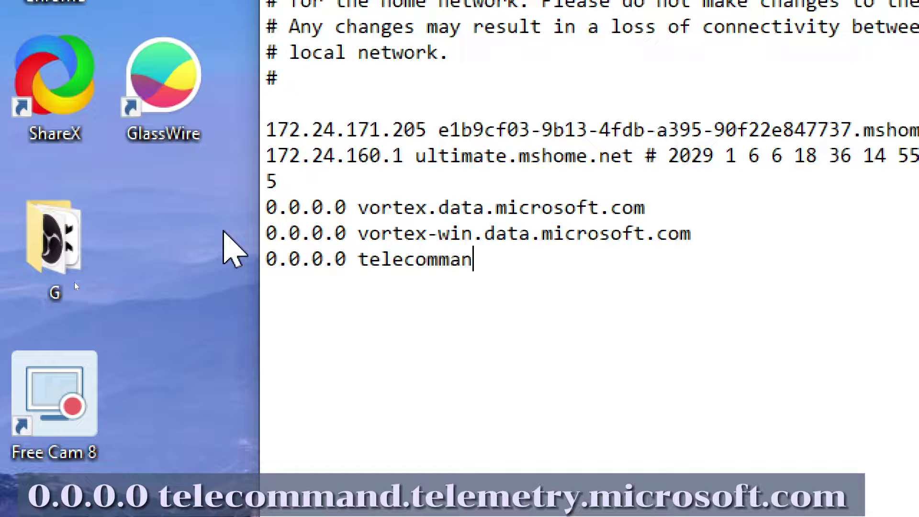
{"action": "type", "text": "telem"}
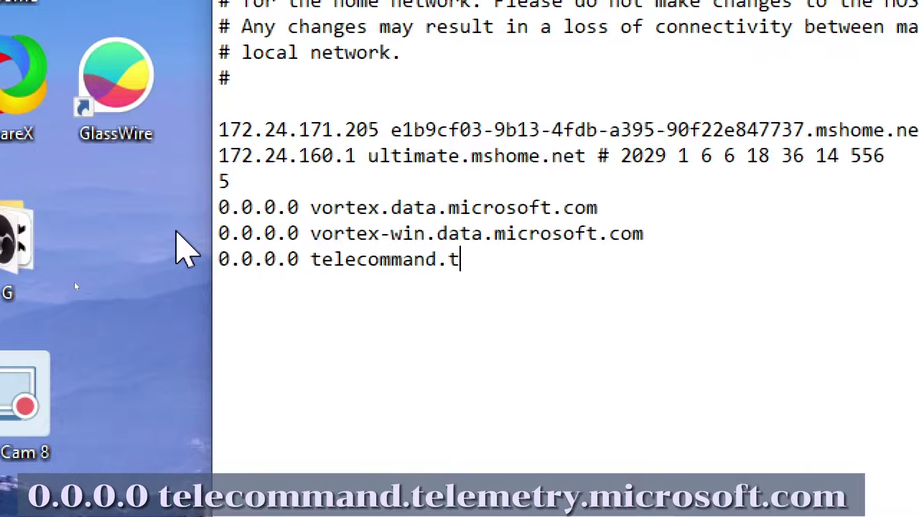
{"action": "type", "text": "etry"}
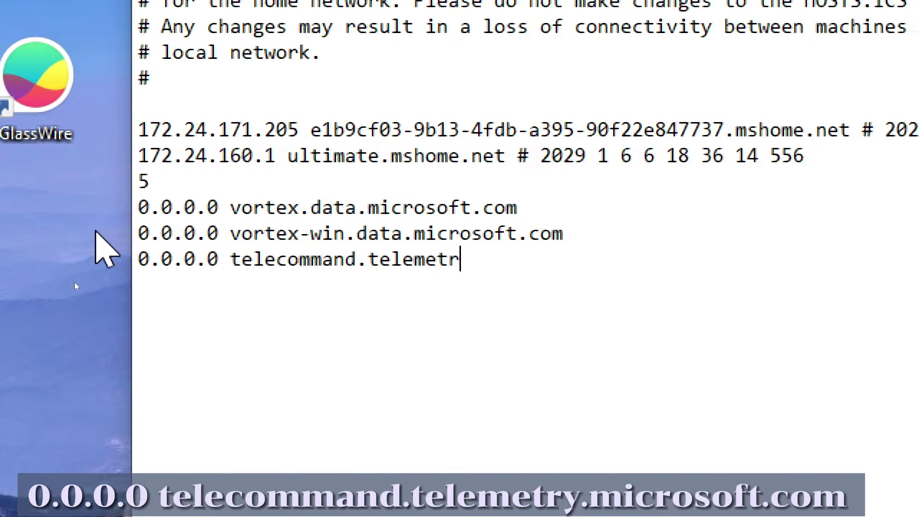
{"action": "type", "text": ".micr"}
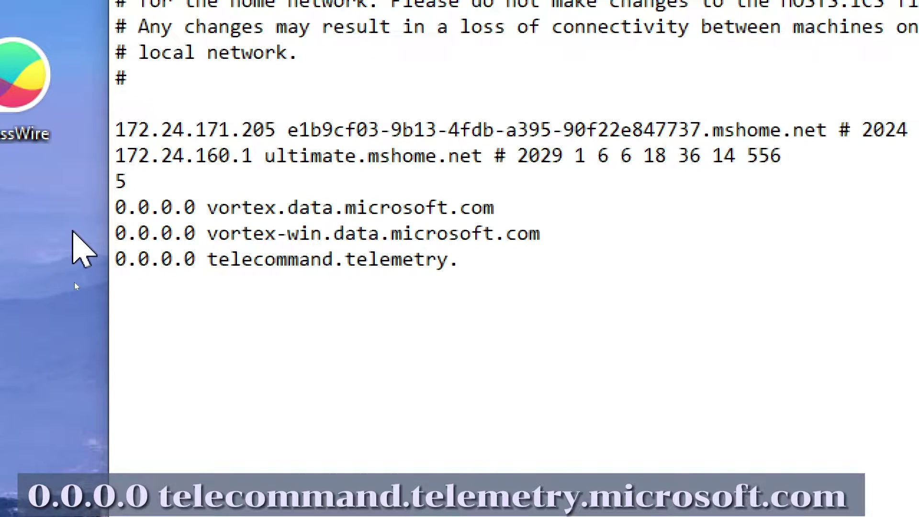
{"action": "type", "text": "osoft."}
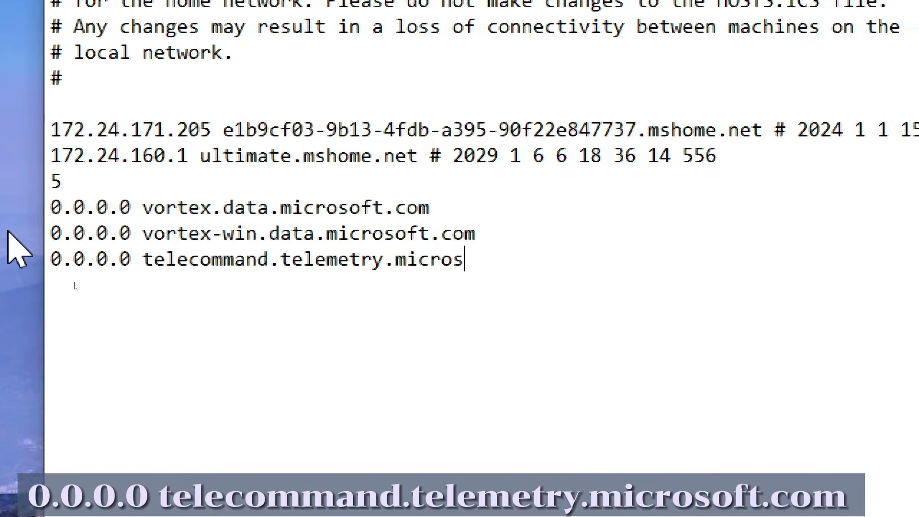
{"action": "type", "text": "com"}
{"action": "key", "text": "Return"}
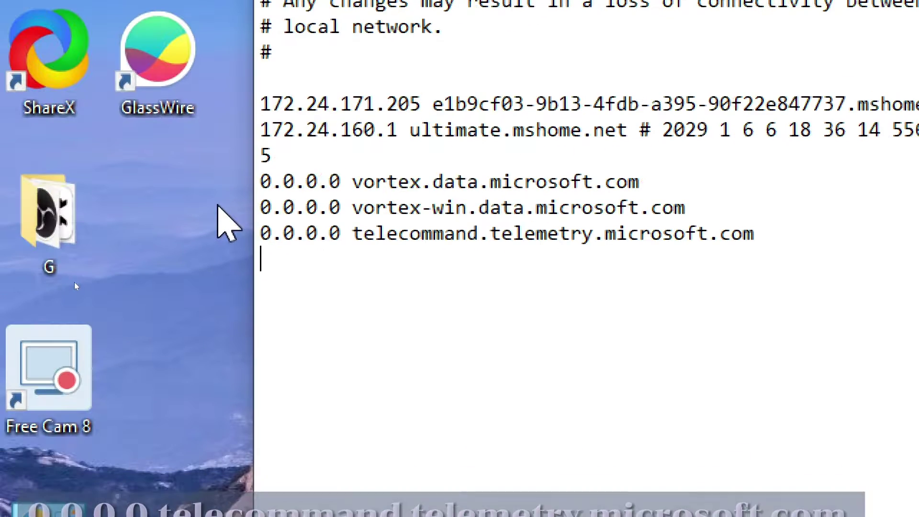
{"action": "type", "text": "0.0.0.0 tel"}
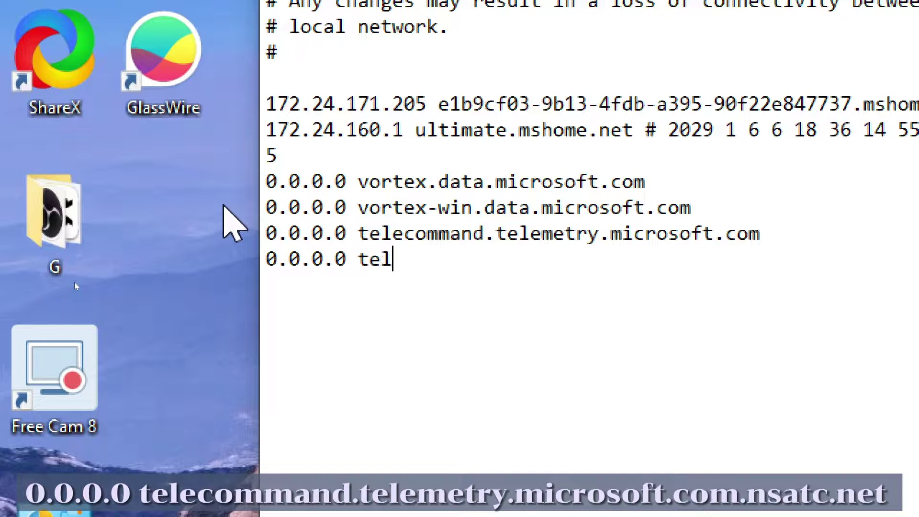
{"action": "type", "text": "ecommand"}
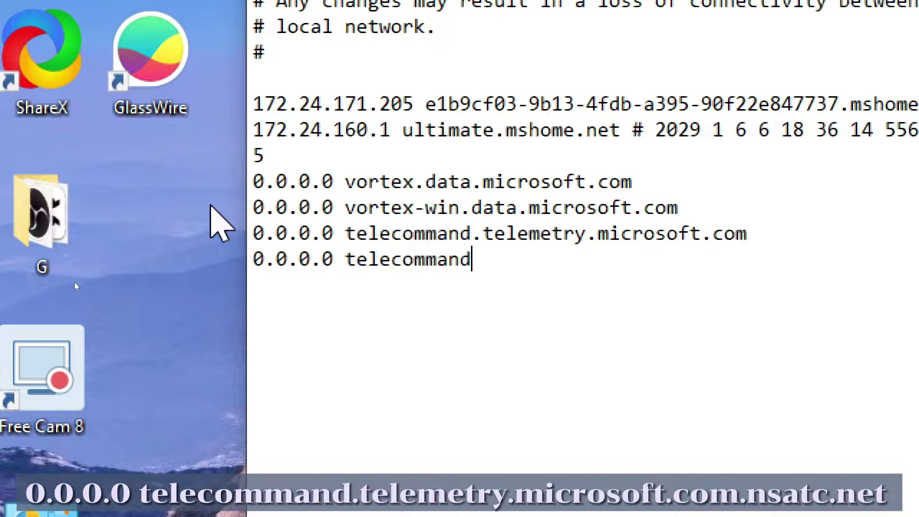
{"action": "type", "text": ".tele"}
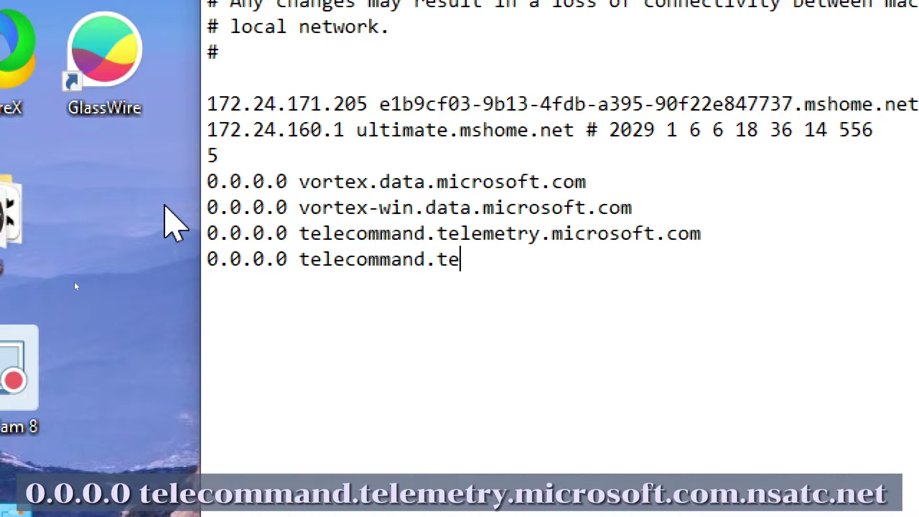
{"action": "type", "text": "metry"}
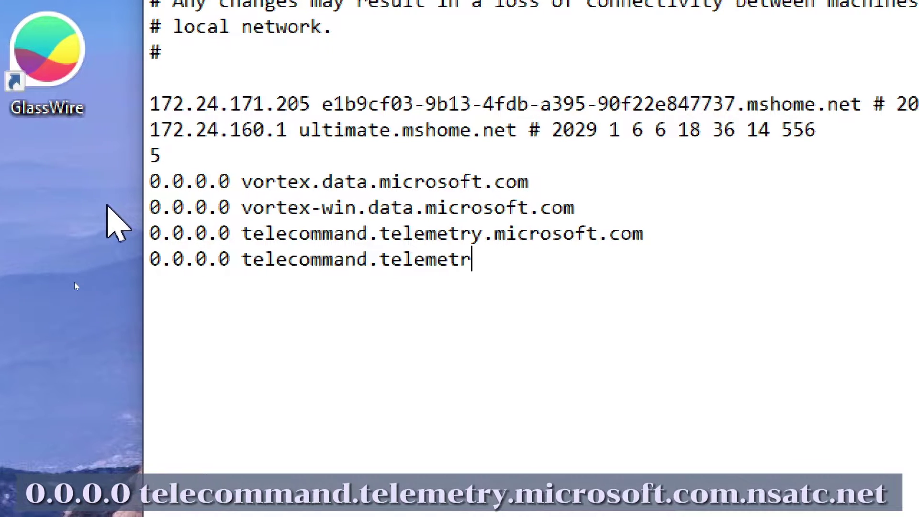
{"action": "type", "text": ".micro"}
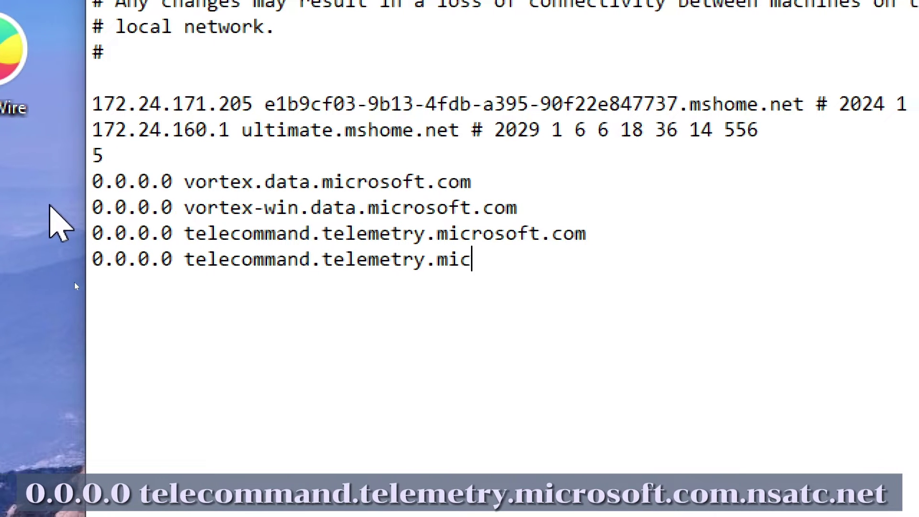
{"action": "type", "text": "soft"}
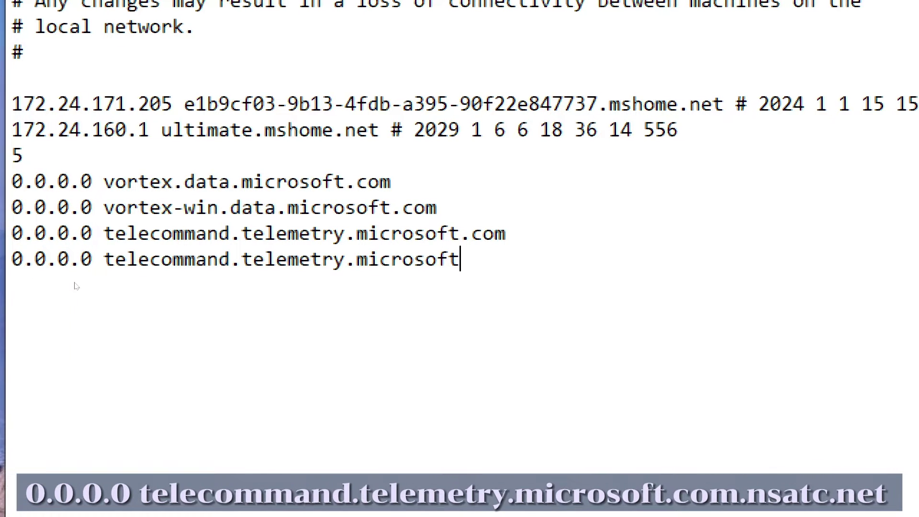
{"action": "type", "text": ".com"}
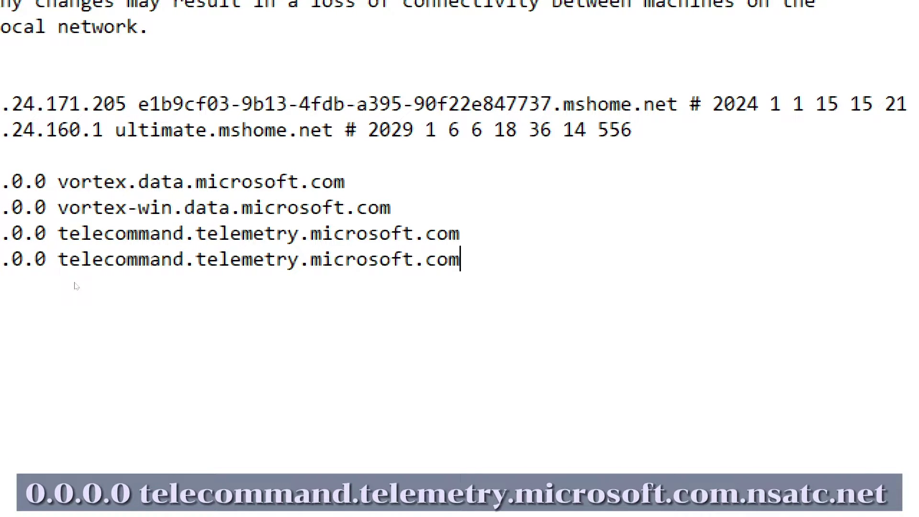
{"action": "type", "text": ".nsa"}
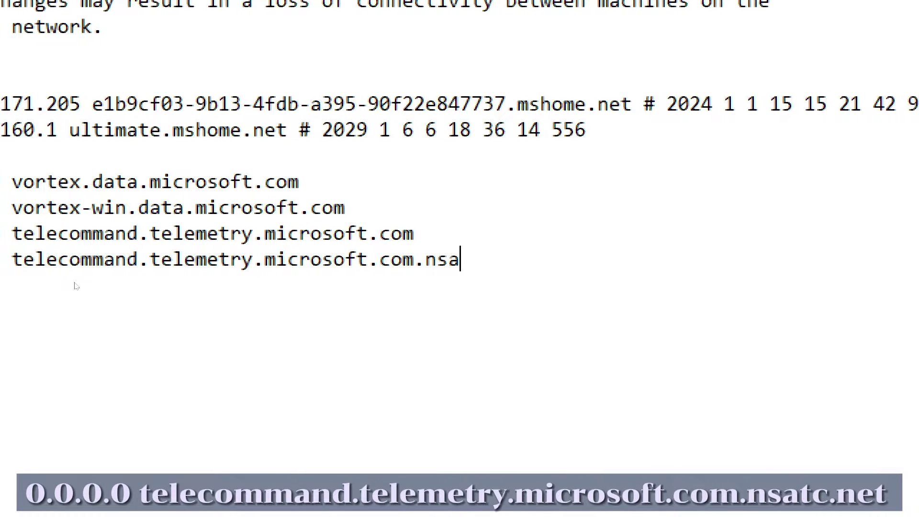
{"action": "type", "text": "tc"}
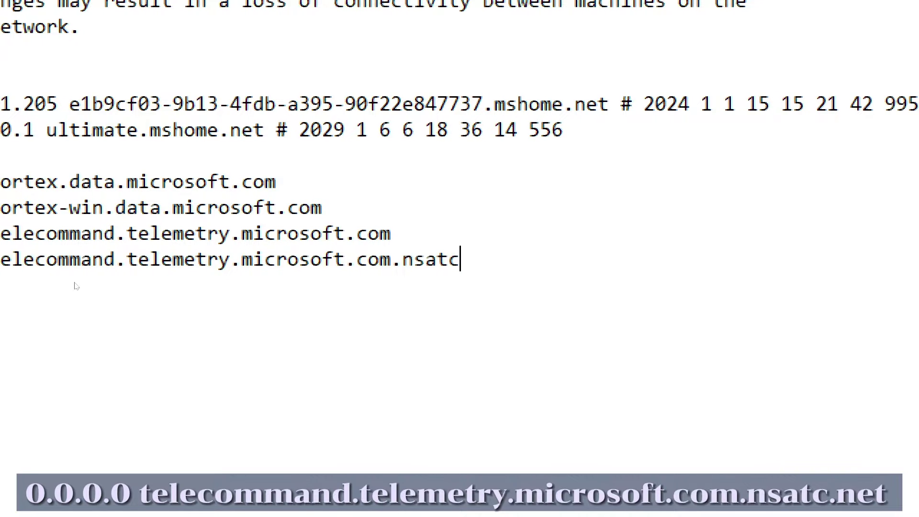
{"action": "type", "text": ".net"}
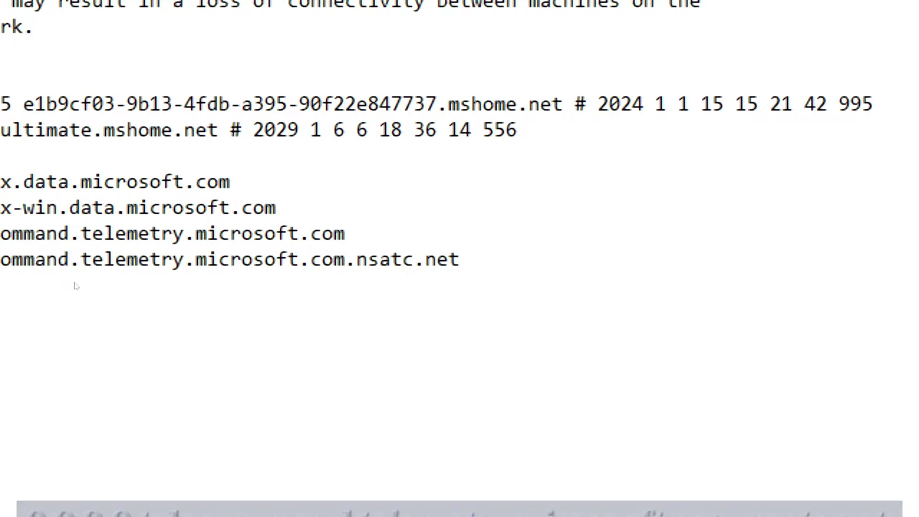
- Add 0.0.0.0 lines for oca.telemetry.microsoft.com and its .nsatc.net variant
{"action": "key", "text": "Return"}
{"action": "type", "text": "0.0."}
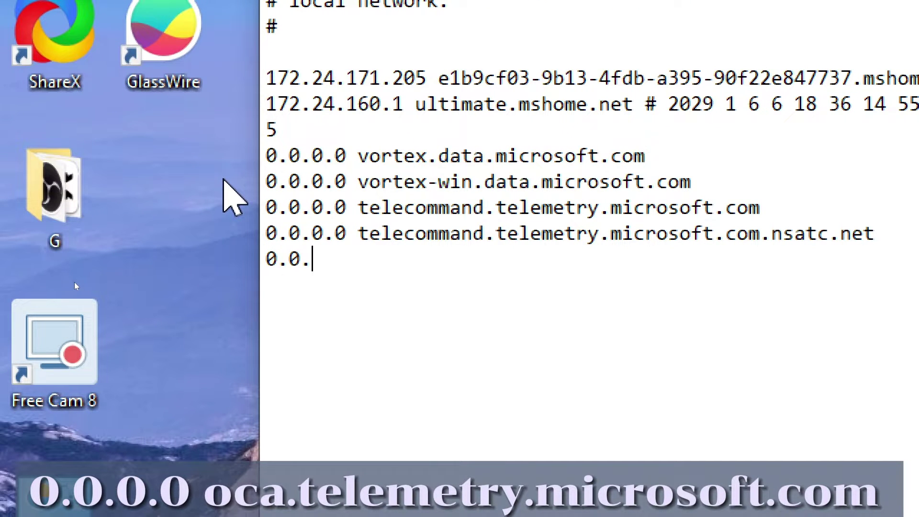
{"action": "type", "text": "0.0"}
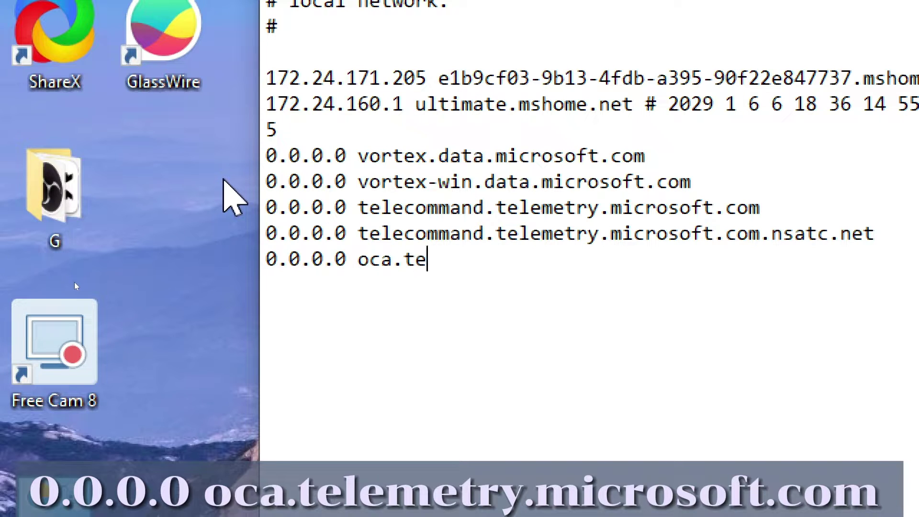
{"action": "type", "text": "oca.telemetry"}
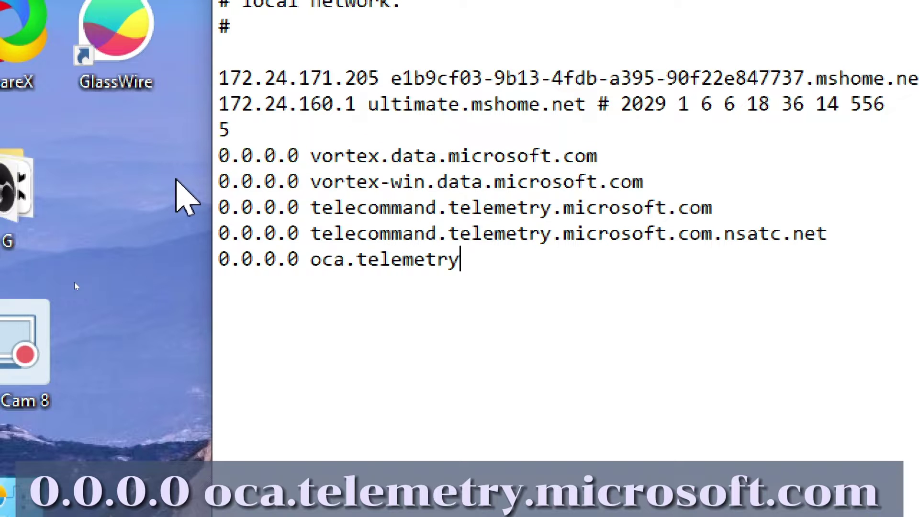
{"action": "type", "text": ".microsoft.com"}
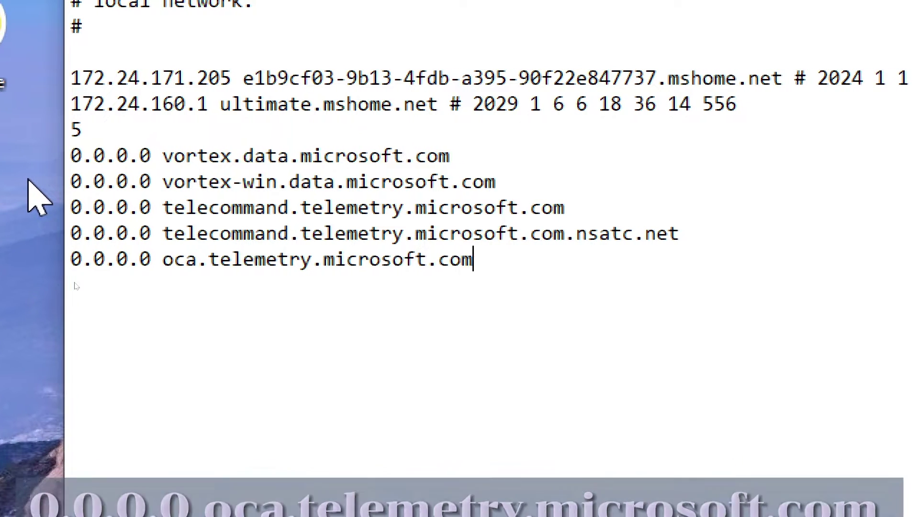
{"action": "key", "text": "Return"}
{"action": "type", "text": "0.0.0.0 oca.te"}
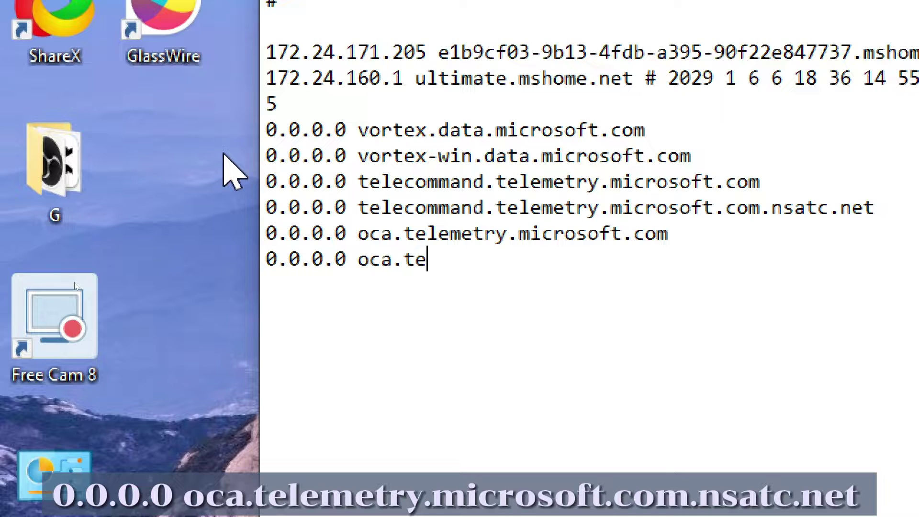
{"action": "type", "text": "metry"}
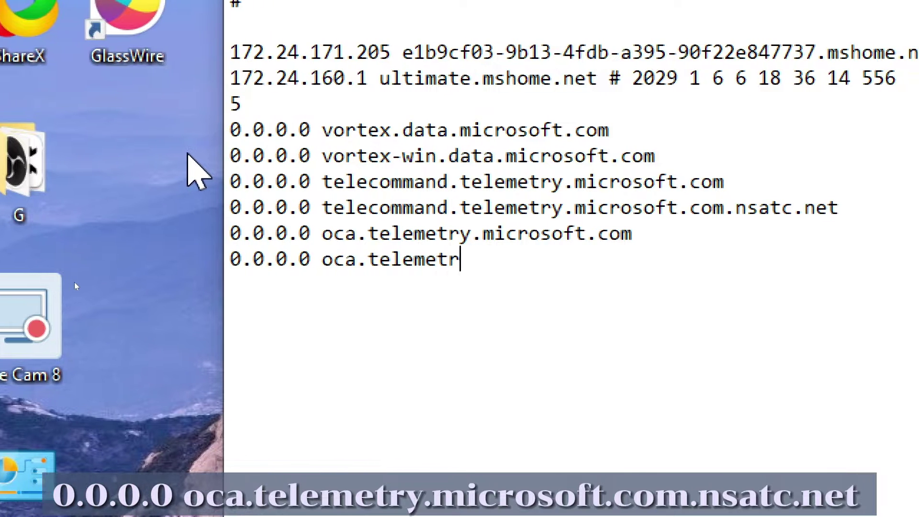
{"action": "type", "text": ".mic"}
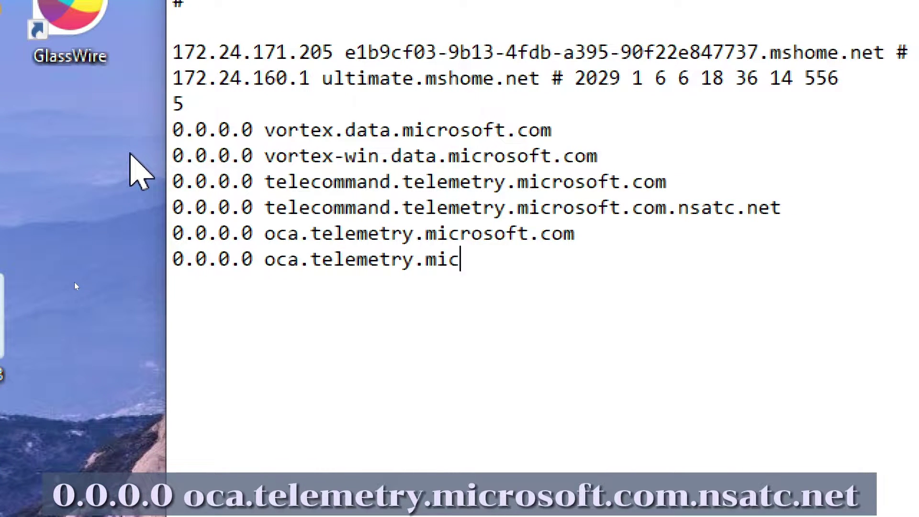
{"action": "type", "text": "rosoft"}
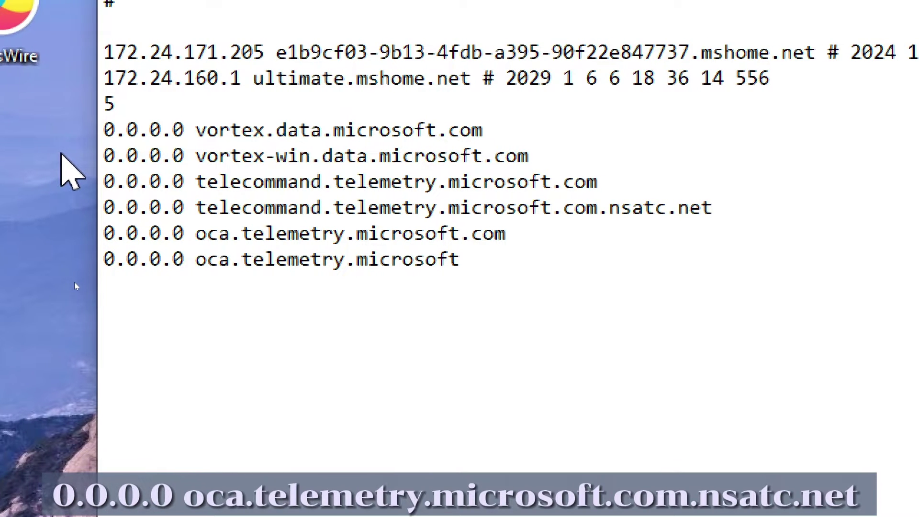
{"action": "type", "text": ".com."}
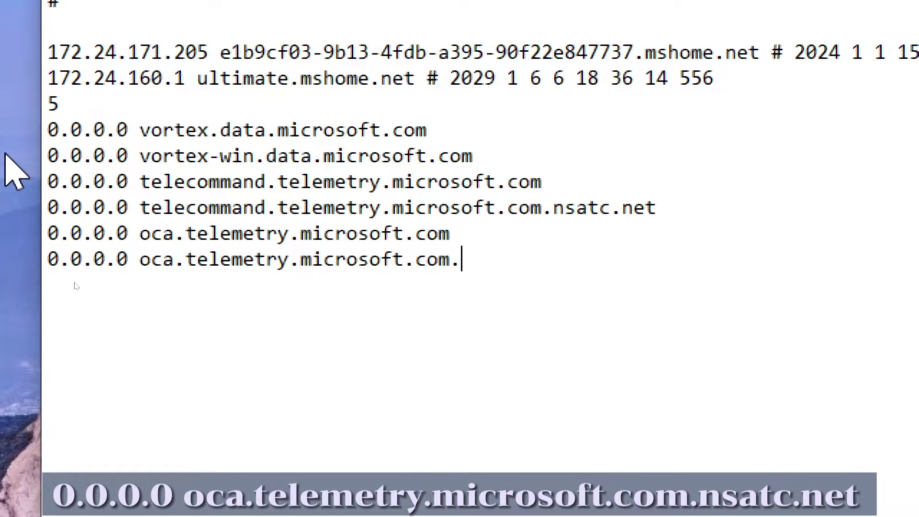
{"action": "type", "text": "nsat"}
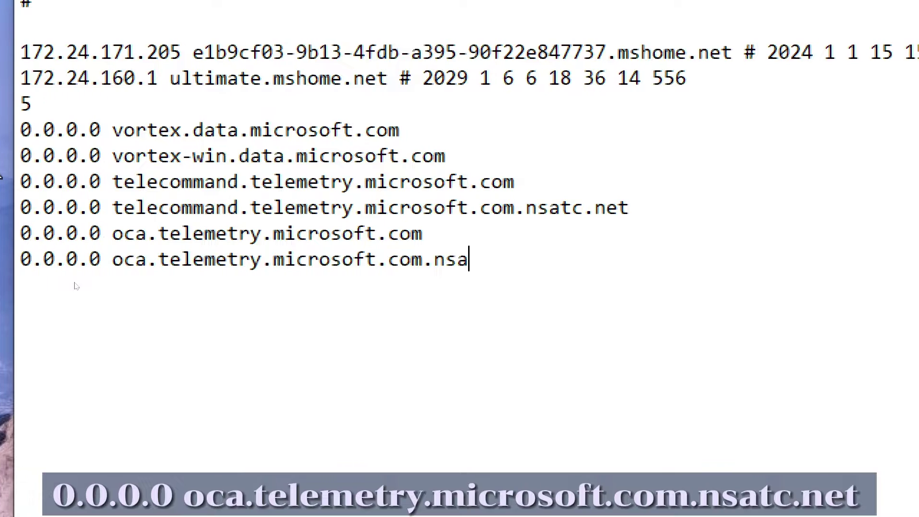
{"action": "type", "text": "c"}
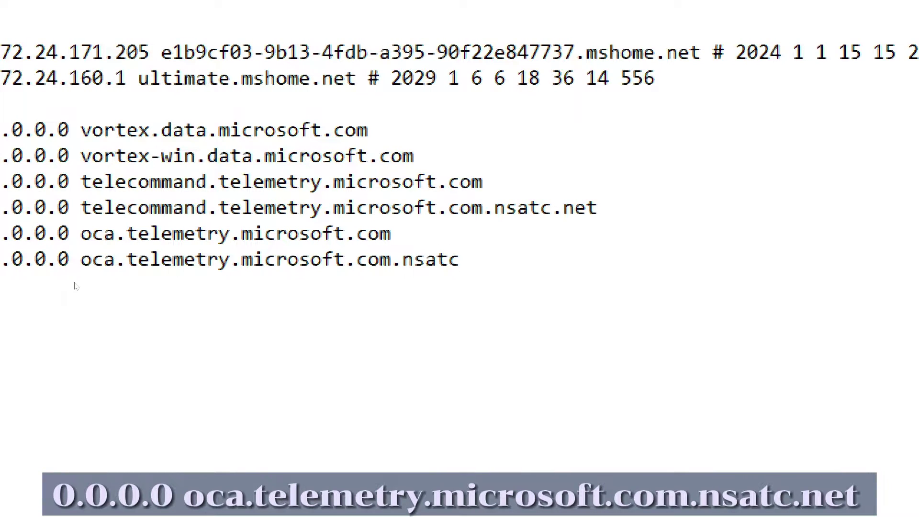
{"action": "type", "text": ".net"}
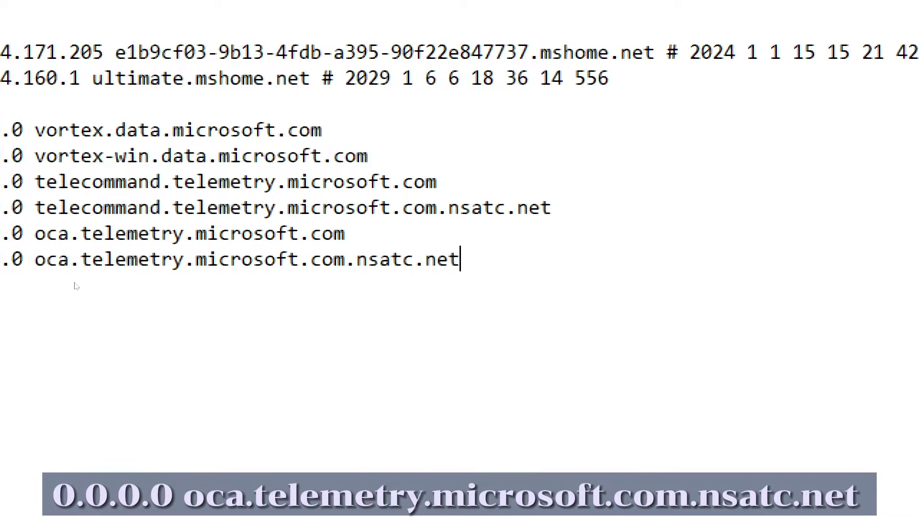
- Add '0.0.0.0 sqm.telemetry.microsoft.com' and '0.0.0.0 sqm.telemetry.microsoft.com.nsatc.net' lines
{"action": "key", "text": "Return"}
{"action": "type", "text": "0.0.0.0 sqm."}
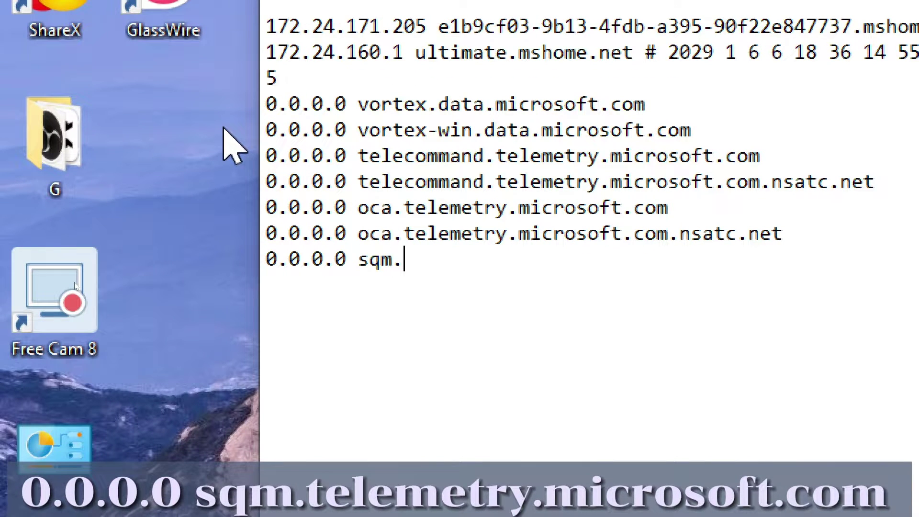
{"action": "type", "text": "telemetry."}
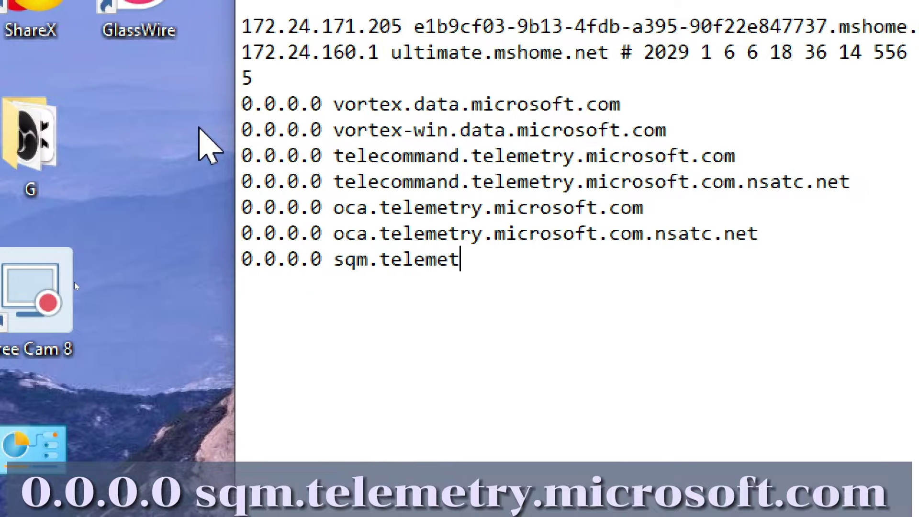
{"action": "type", "text": "microsof"}
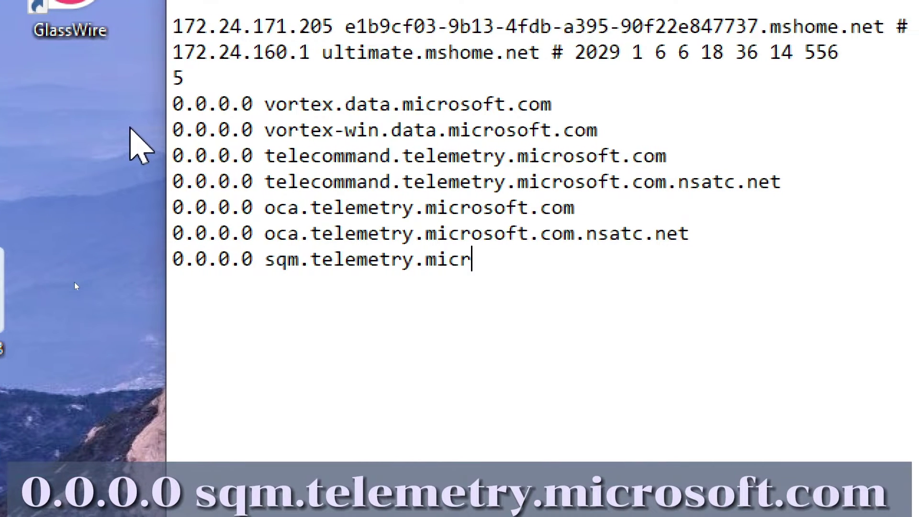
{"action": "type", "text": "t.com"}
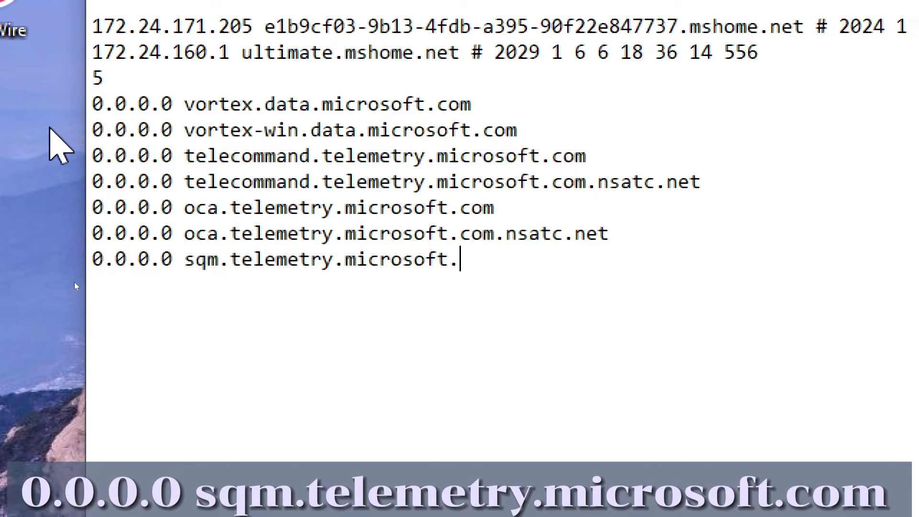
{"action": "key", "text": "Return"}
{"action": "type", "text": "0."}
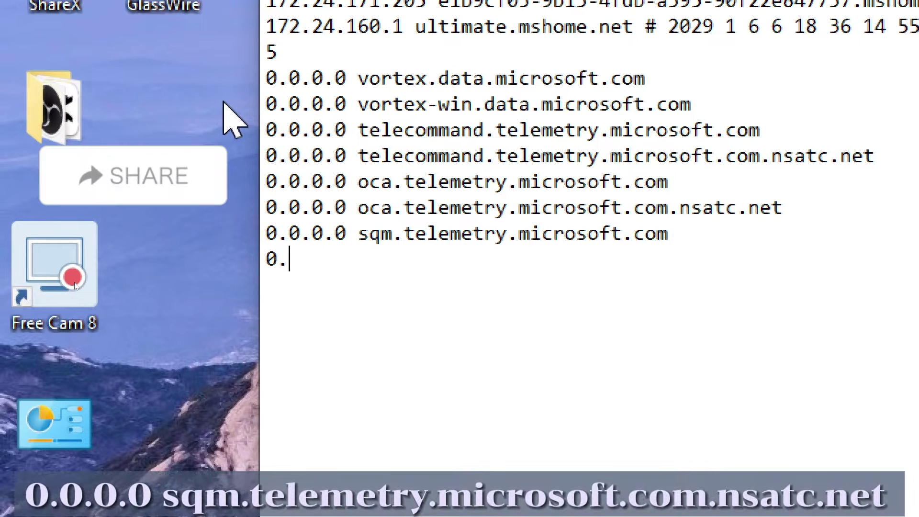
{"action": "type", "text": "0.0.0"}
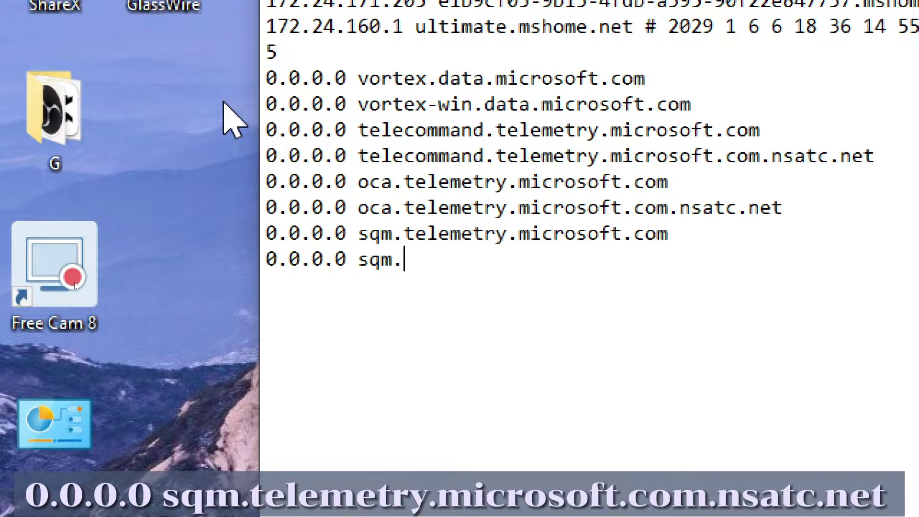
{"action": "type", "text": "sqm.telemetry"}
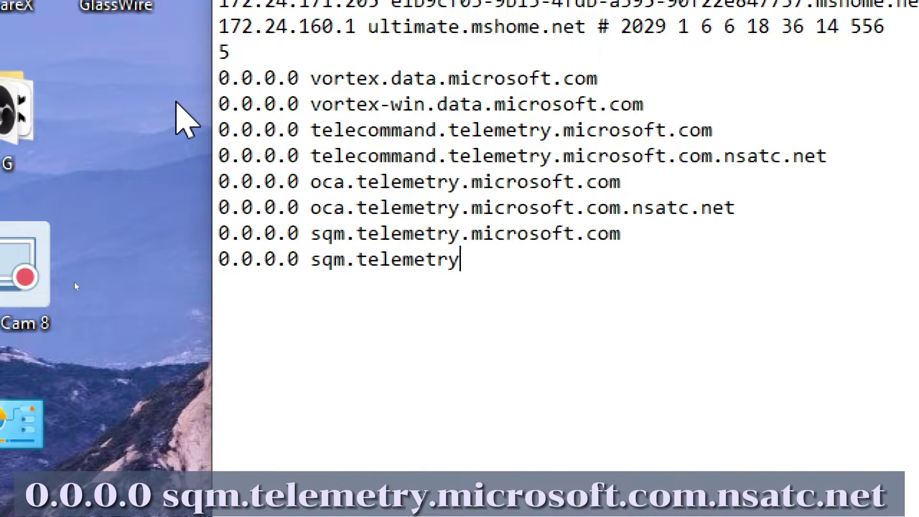
{"action": "type", "text": ".micr"}
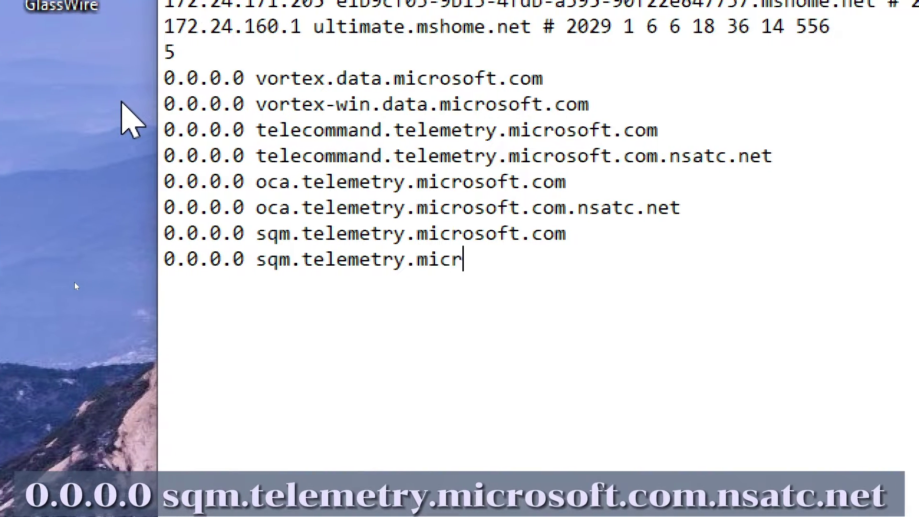
{"action": "type", "text": "osoft"}
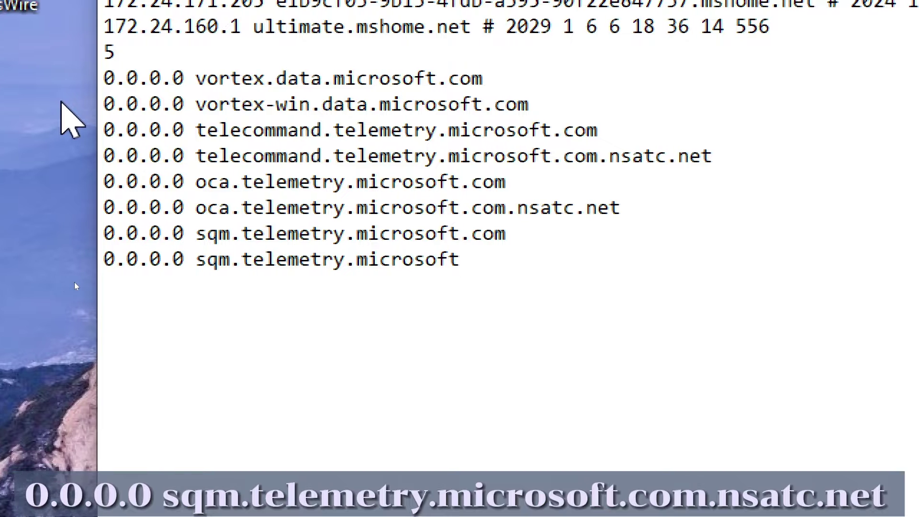
{"action": "type", "text": ".com."}
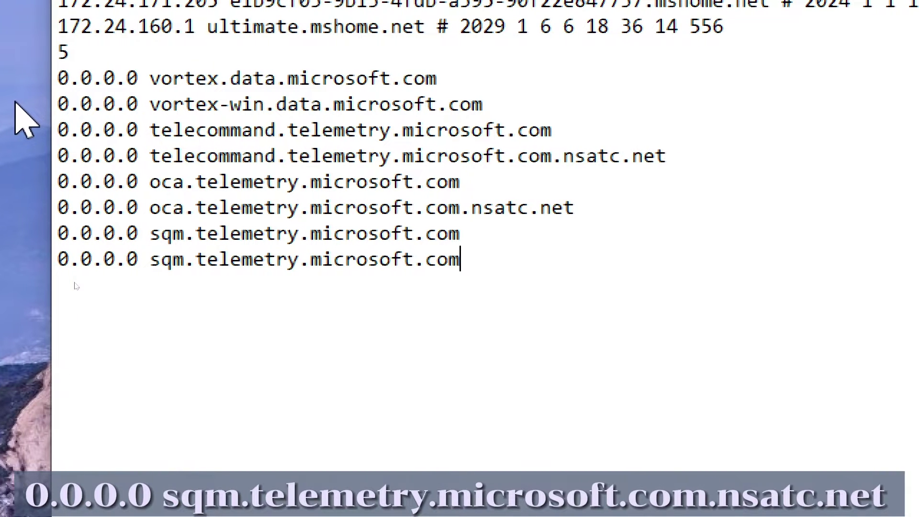
{"action": "type", "text": "nsa"}
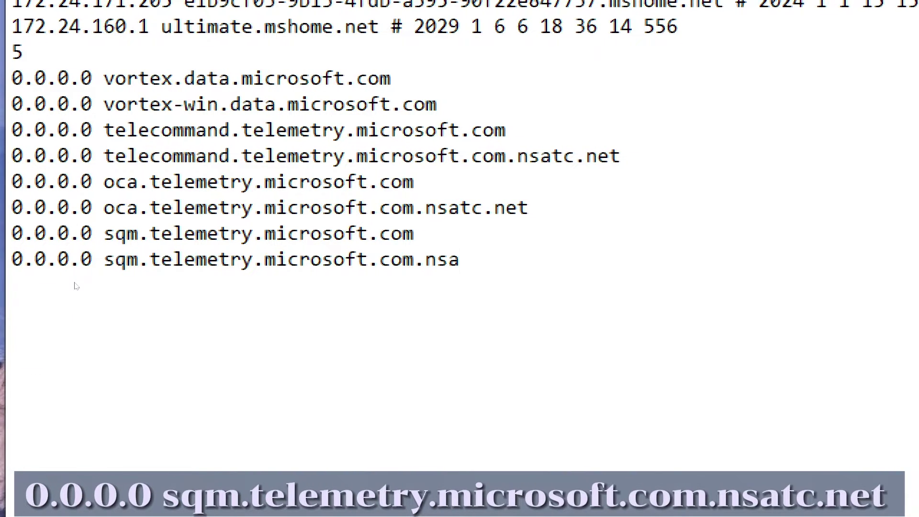
{"action": "type", "text": "tc"}
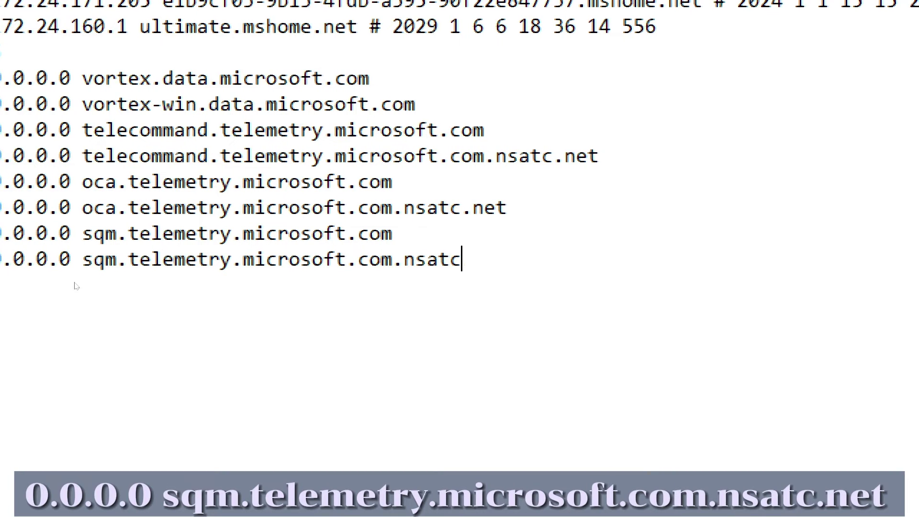
{"action": "type", "text": ".net"}
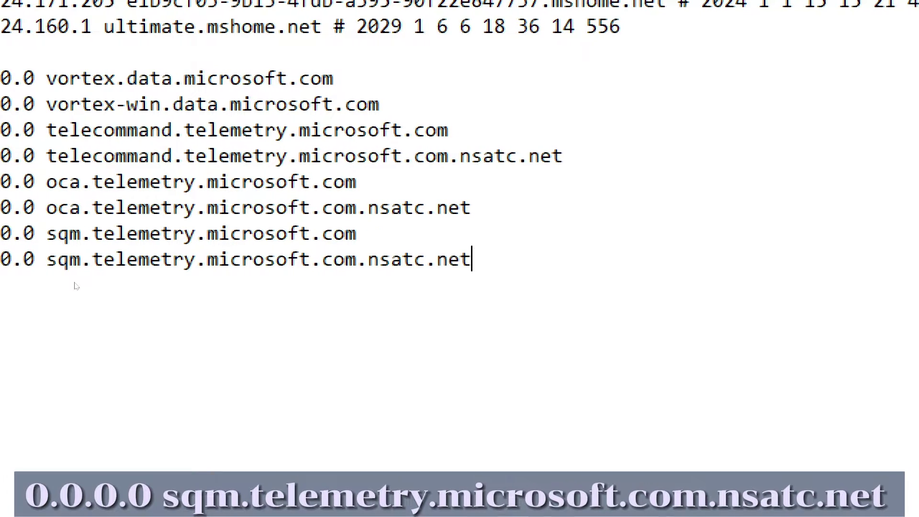
- Add '0.0.0.0 watson.telemetry.microsoft.com' and '0.0.0.0 watson.telemetry.microsoft.com.nsatc.net' lines
{"action": "key", "text": "Return"}
{"action": "type", "text": "0.0.0.0 watson."}
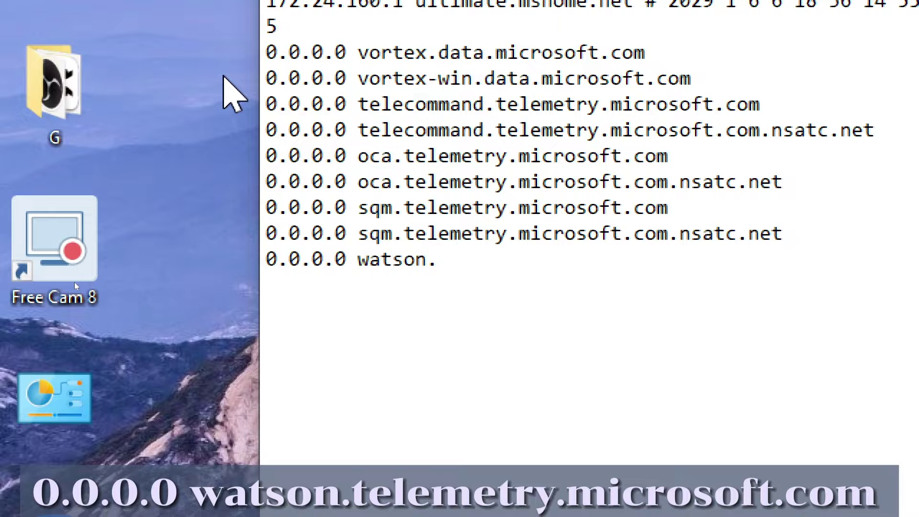
{"action": "type", "text": "teleme"}
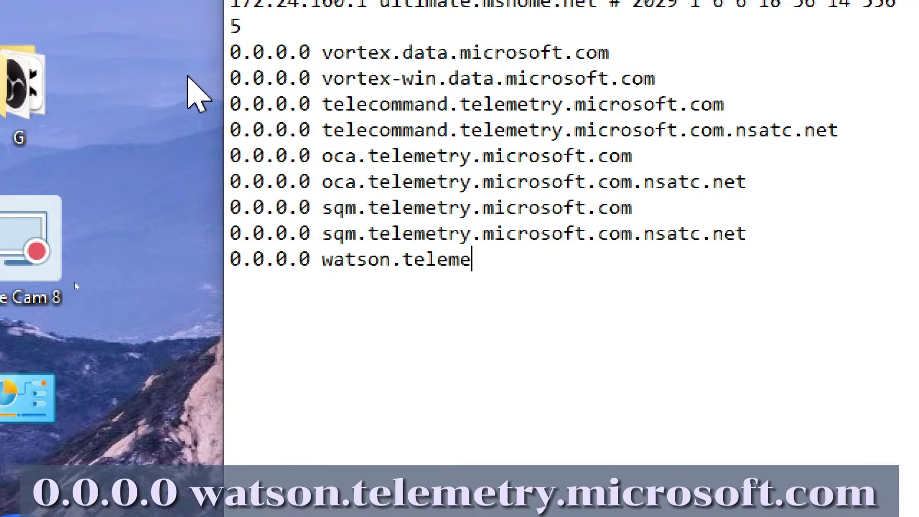
{"action": "type", "text": "try"}
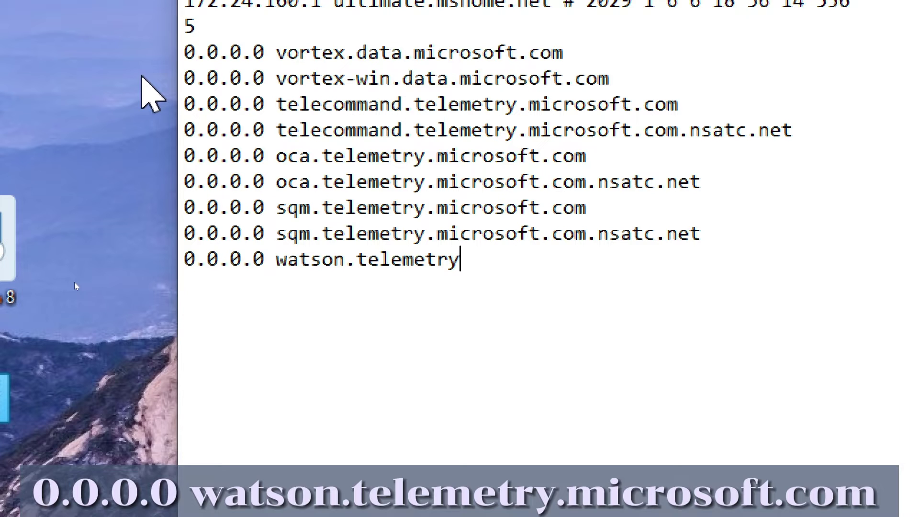
{"action": "type", "text": ".micro"}
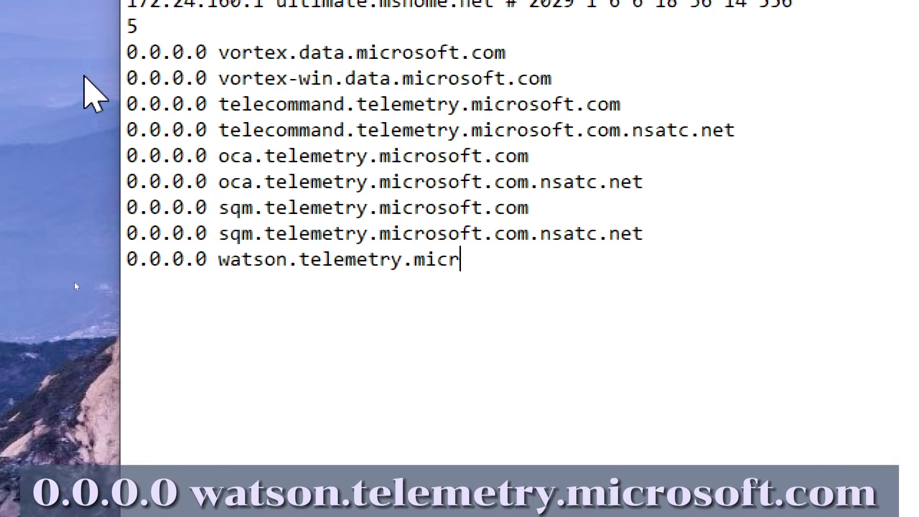
{"action": "type", "text": "soft."}
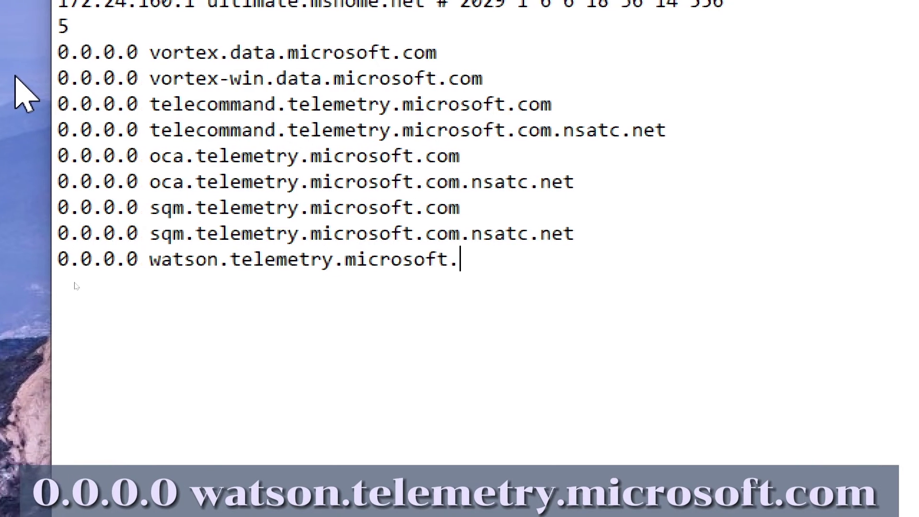
{"action": "type", "text": "com"}
{"action": "key", "text": "Return"}
{"action": "type", "text": "0.0.0.0 watso"}
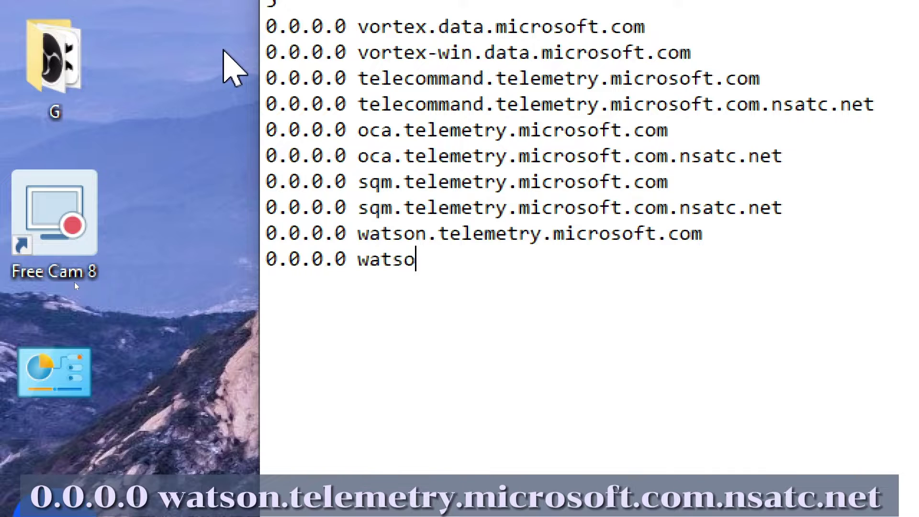
{"action": "type", "text": "n.telemetr"}
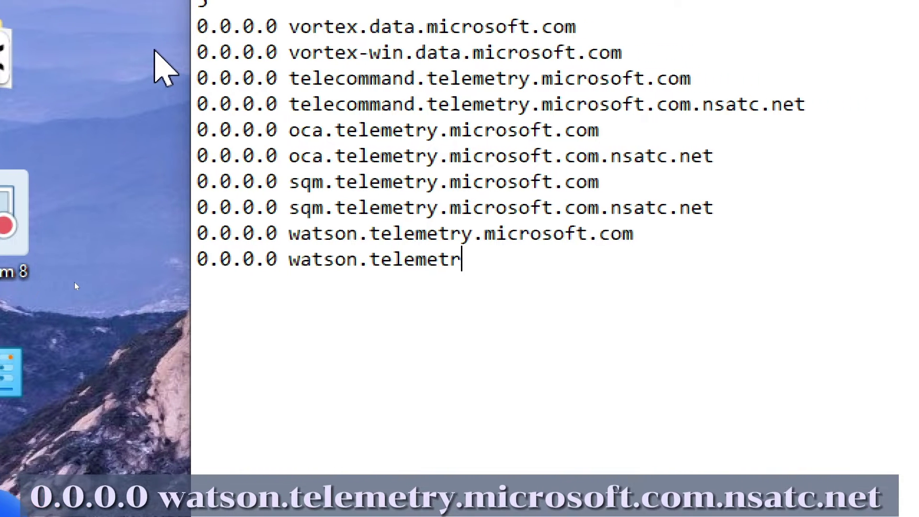
{"action": "type", "text": "y"}
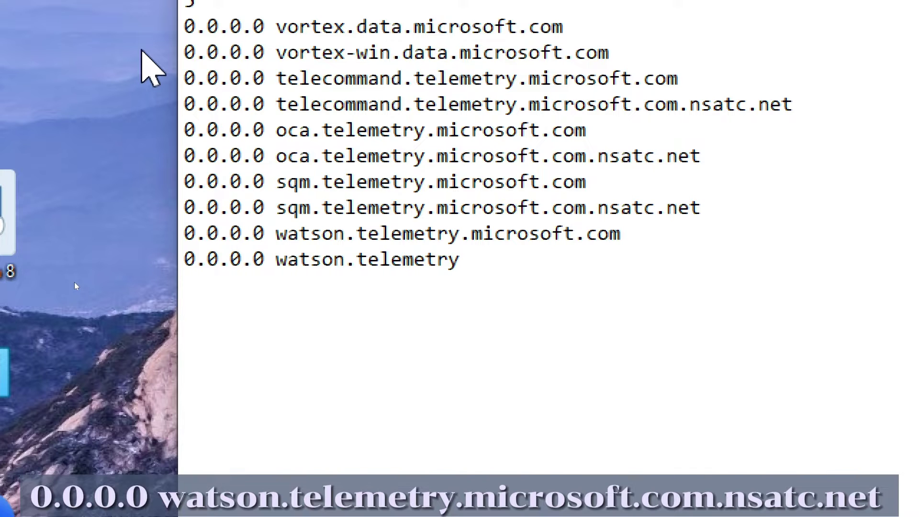
{"action": "type", "text": ".micro"}
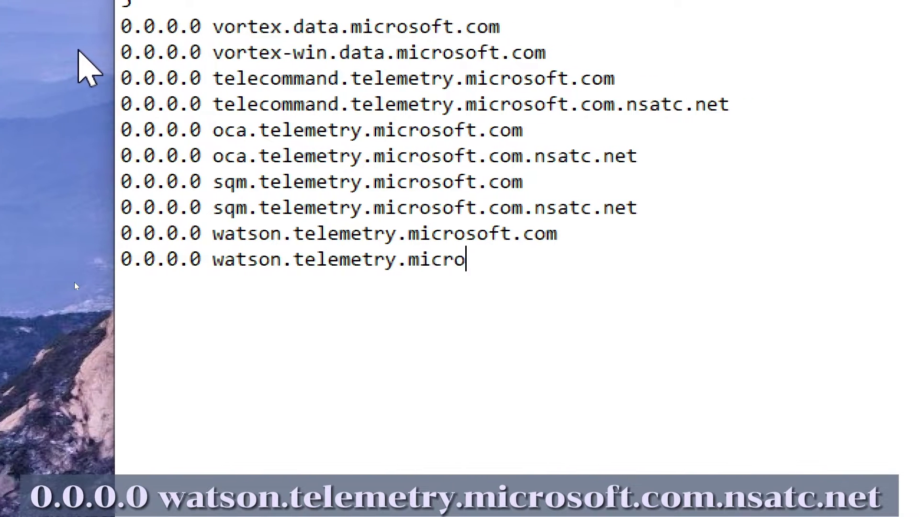
{"action": "type", "text": "soft"}
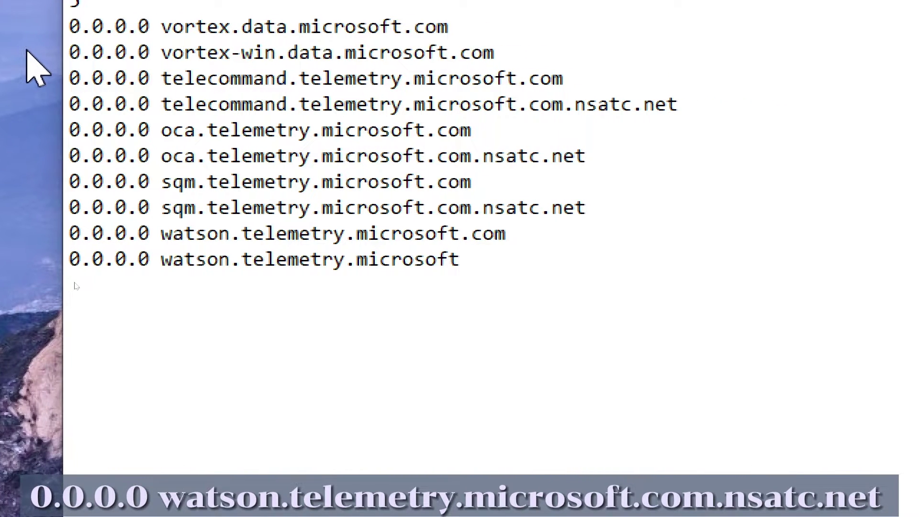
{"action": "type", "text": ".com.n"}
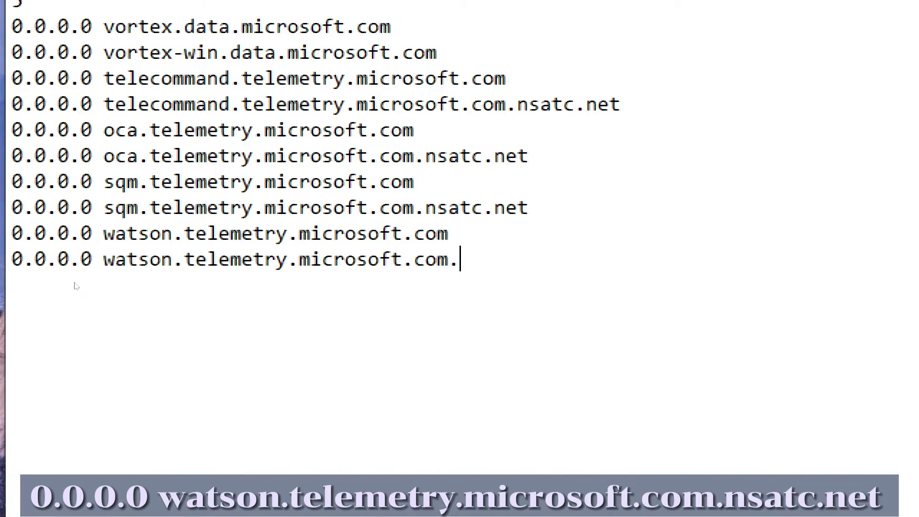
{"action": "type", "text": "sat"}
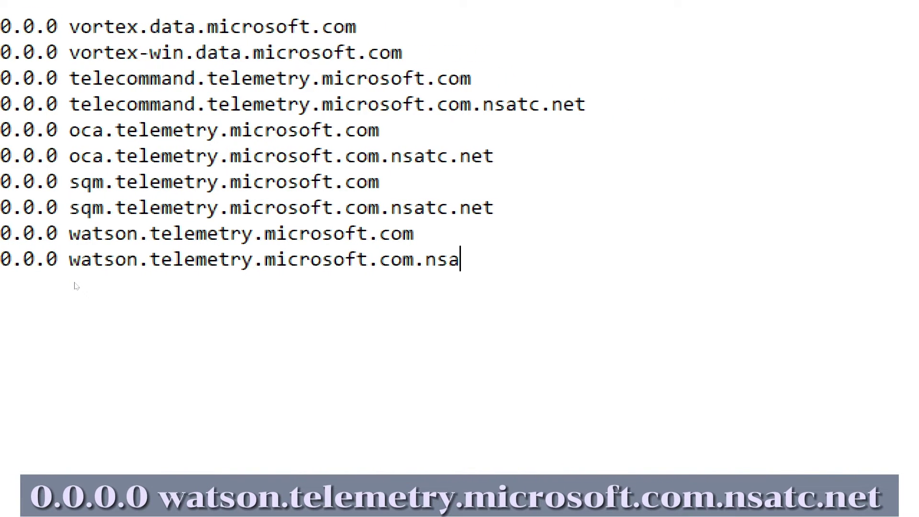
{"action": "type", "text": "c"}
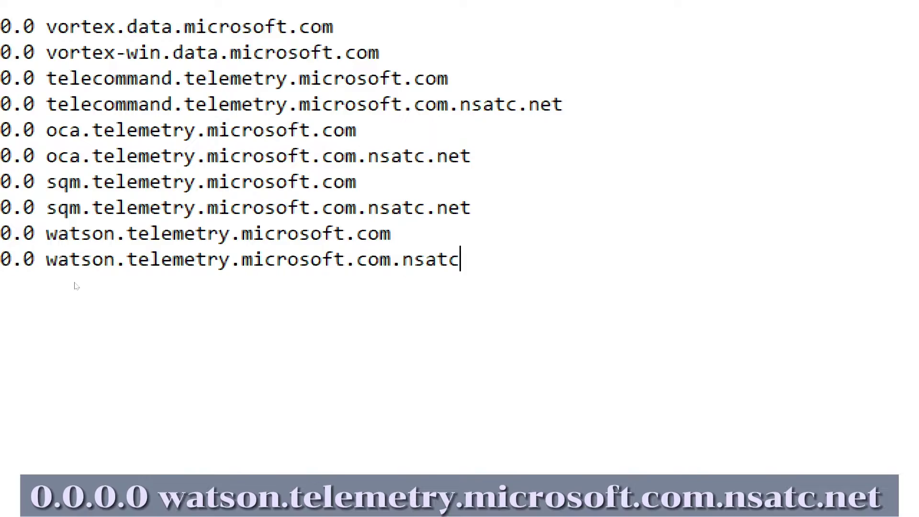
{"action": "type", "text": ".net"}
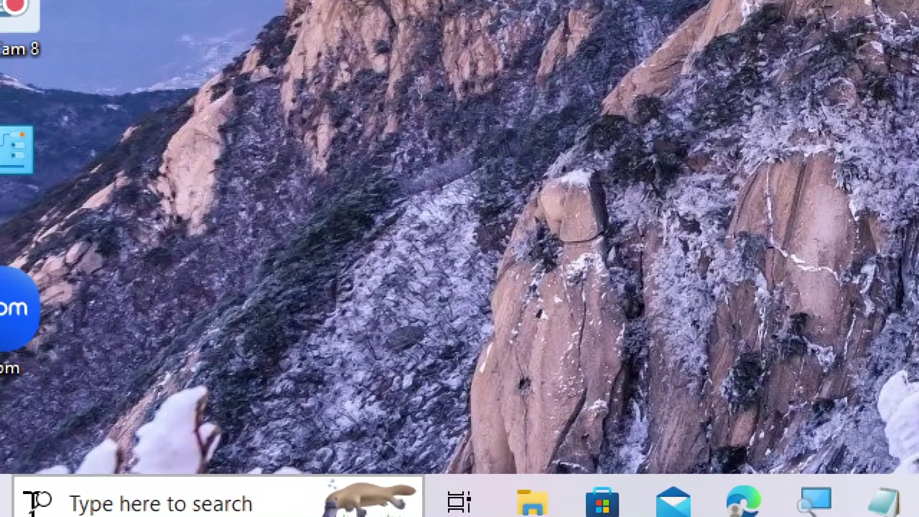
- Search the taskbar for 'cmd' to find Command Prompt
{"action": "left_click", "coordinate": [30, 509]}
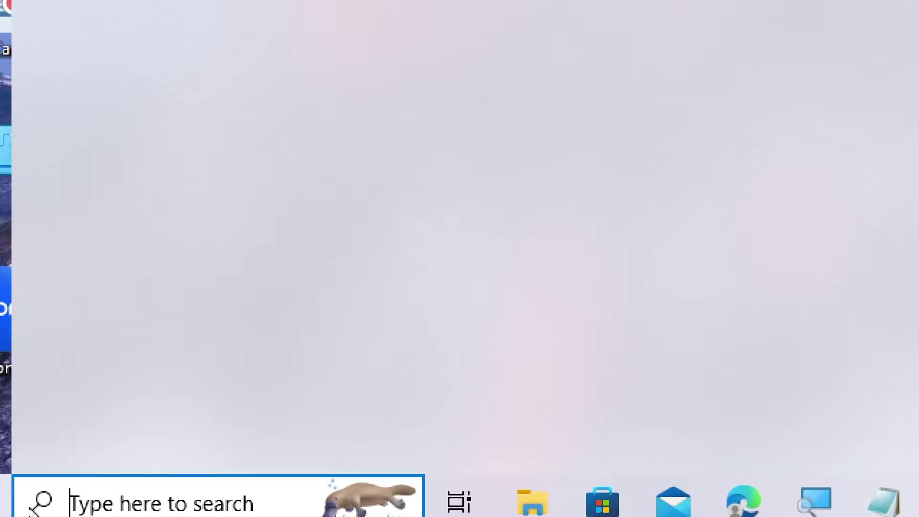
{"action": "type", "text": "cmd"}
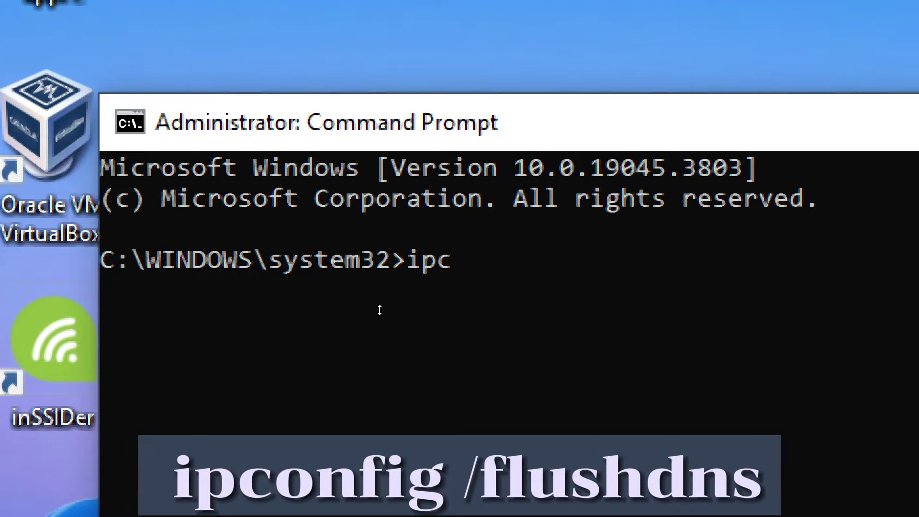
- Run 'ipconfig /flushdns' in the administrator Command Prompt
{"action": "type", "text": "onfi"}
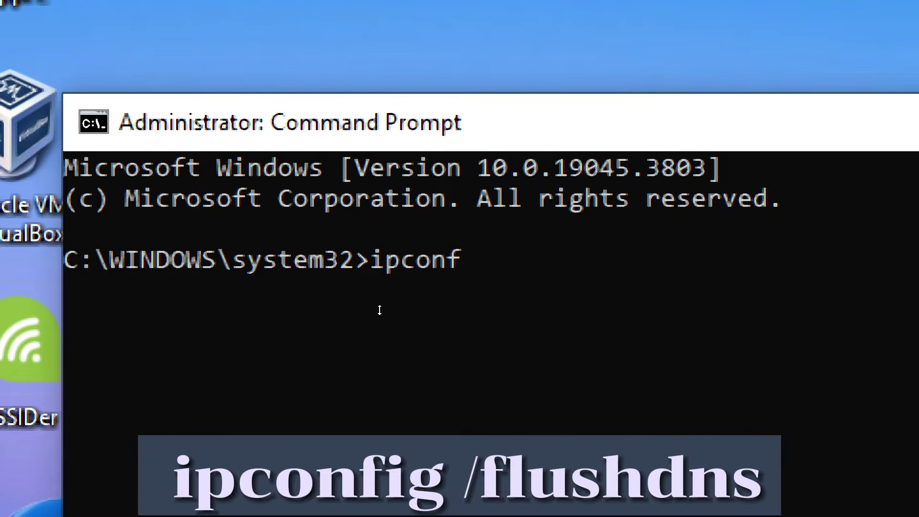
{"action": "type", "text": "g /fl"}
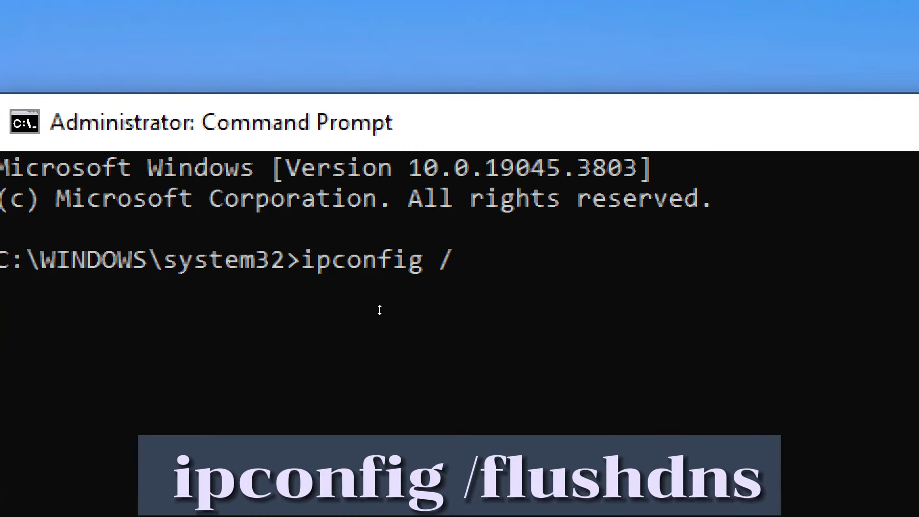
{"action": "type", "text": "ushdns"}
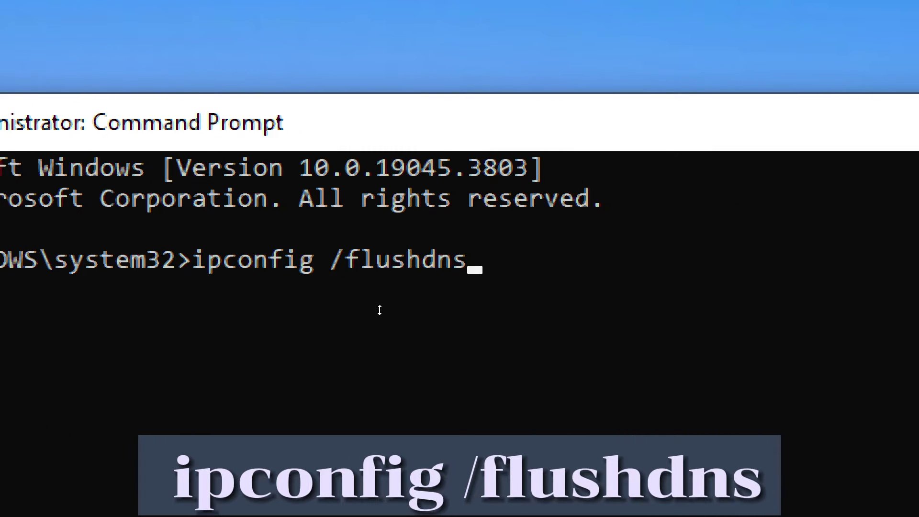
{"action": "key", "text": "Return"}
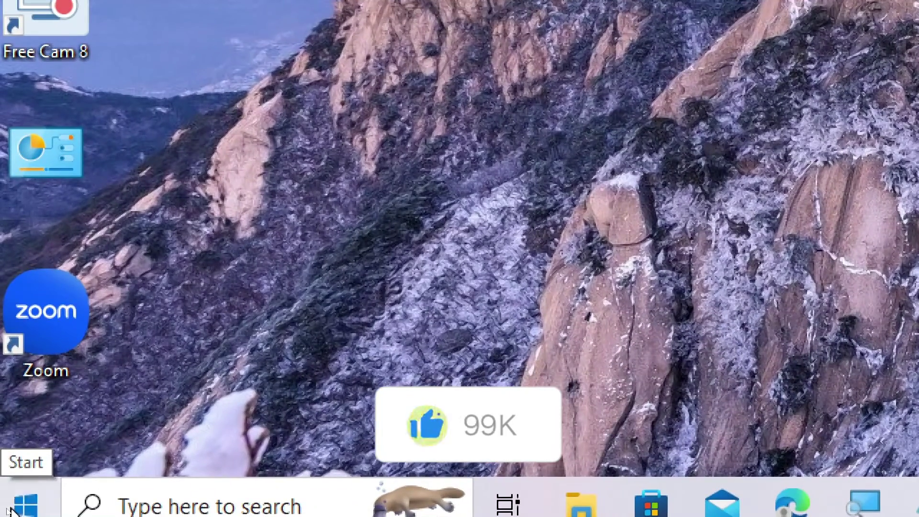
- Show the Start menu's Sleep, Shut down and Restart power options
{"action": "left_click", "coordinate": [10, 511]}
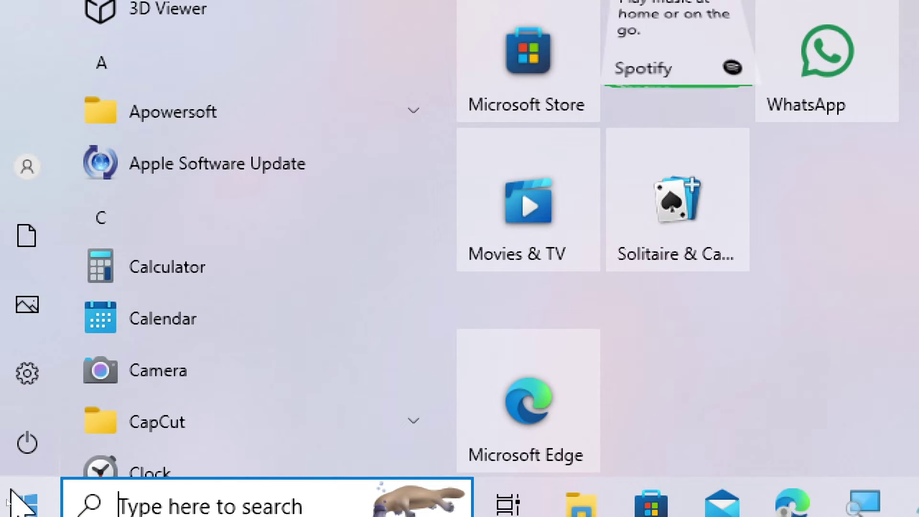
{"action": "left_click", "coordinate": [31, 442]}
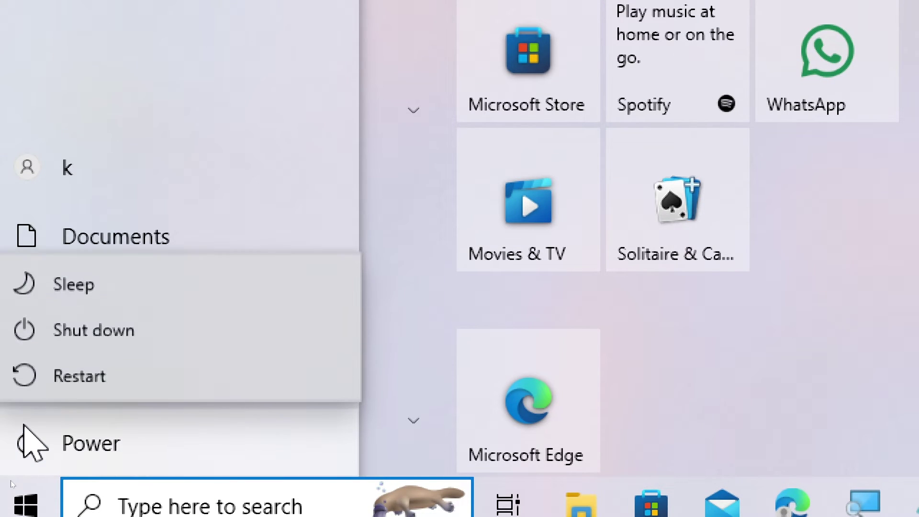